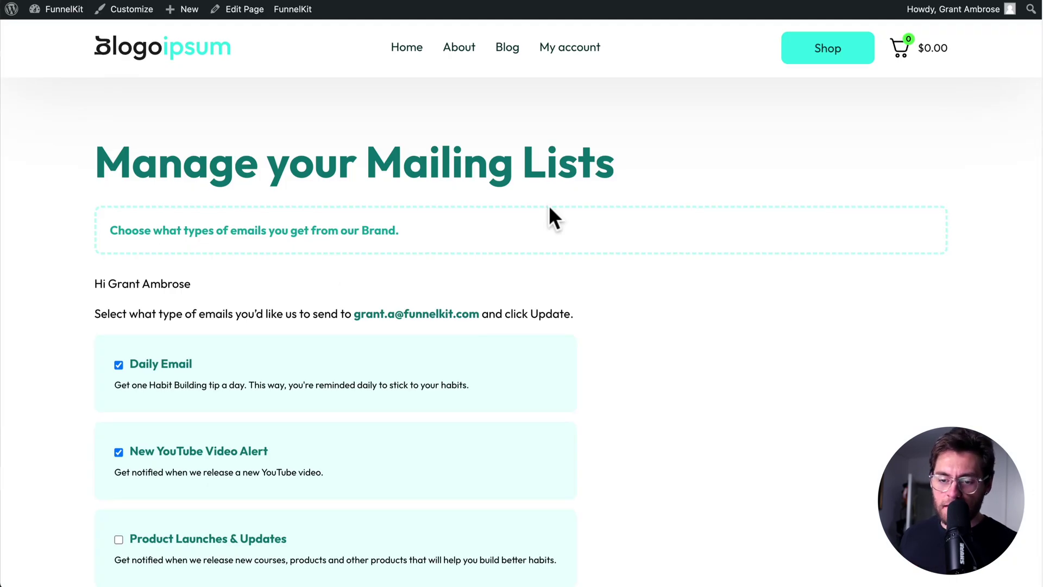
# Step: Untick Daily Email and tick Unsubscribe from all Email Lists on the mailing list page
pyautogui.scroll(-4, 549, 207)
pyautogui.click(173, 166)
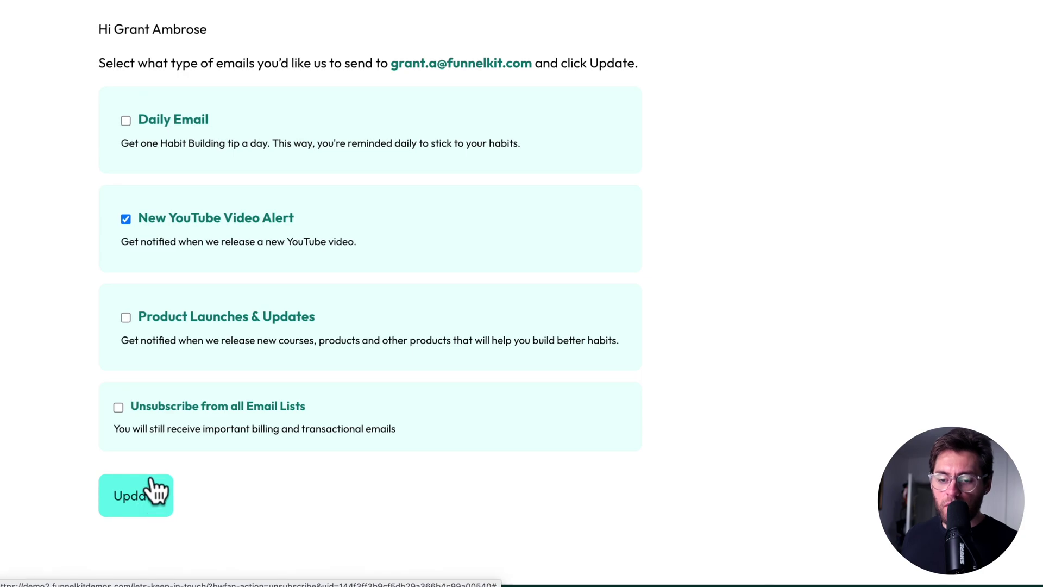
pyautogui.click(205, 408)
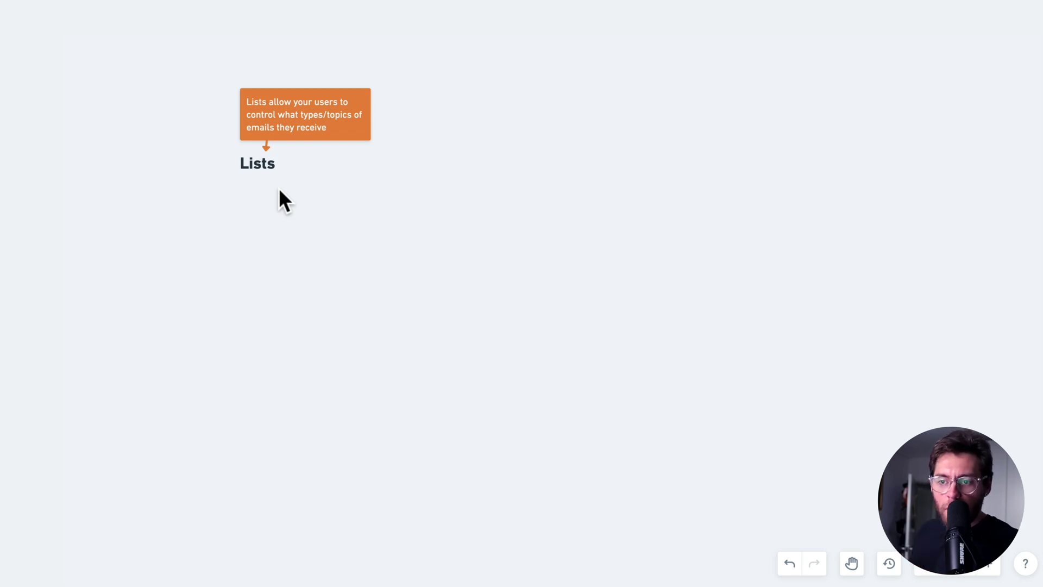
# Step: Add Habit Building Resources and My Personal Life boxes, bracketing lists as Frequency and Content Topics
pyautogui.hscroll(-2, 413, 195)
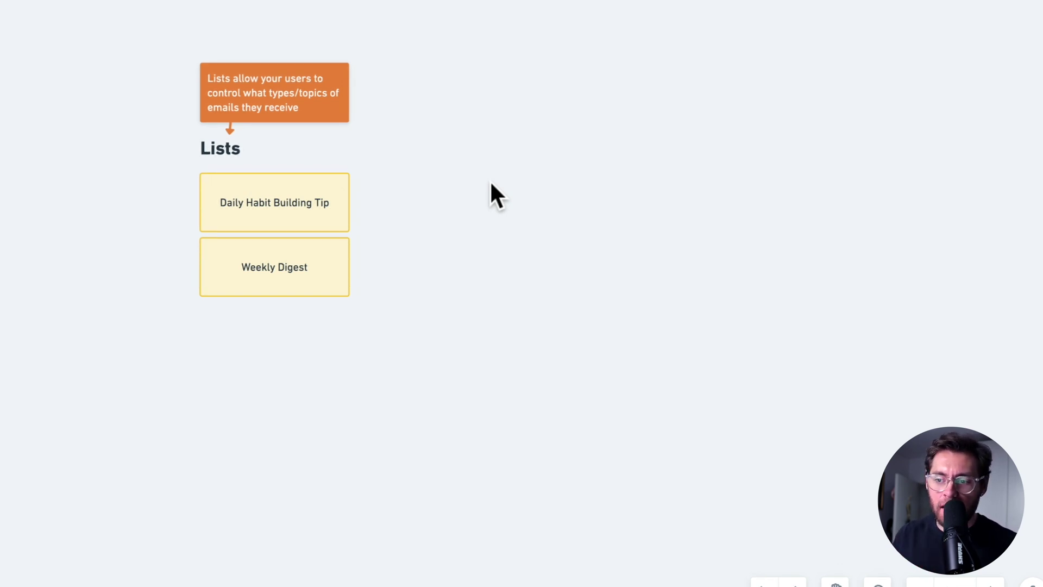
pyautogui.hotkey('ctrl', 'v')
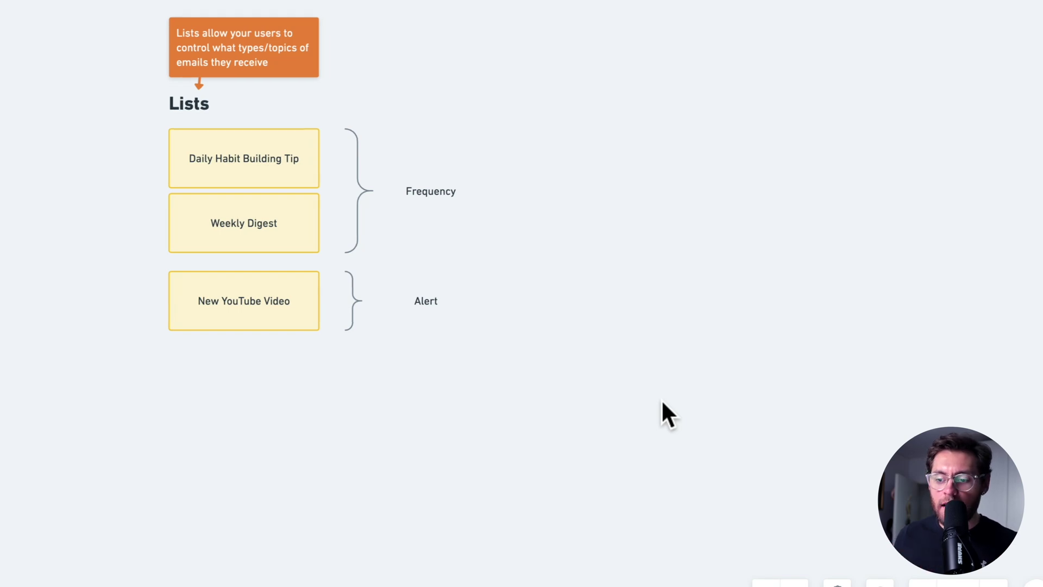
pyautogui.hotkey('ctrl', 'z')
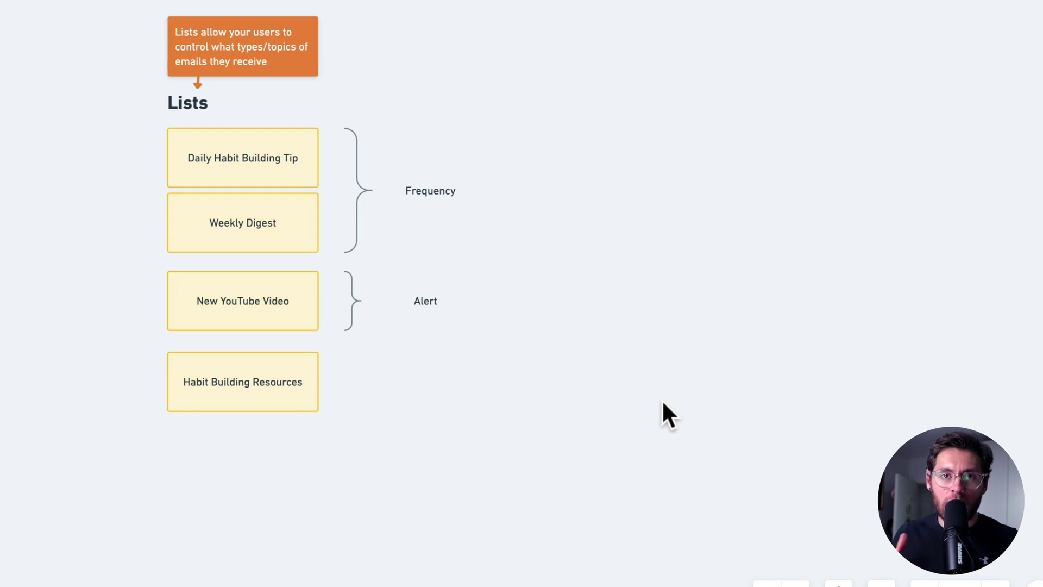
pyautogui.hotkey('ctrl', 'shift', 'z')
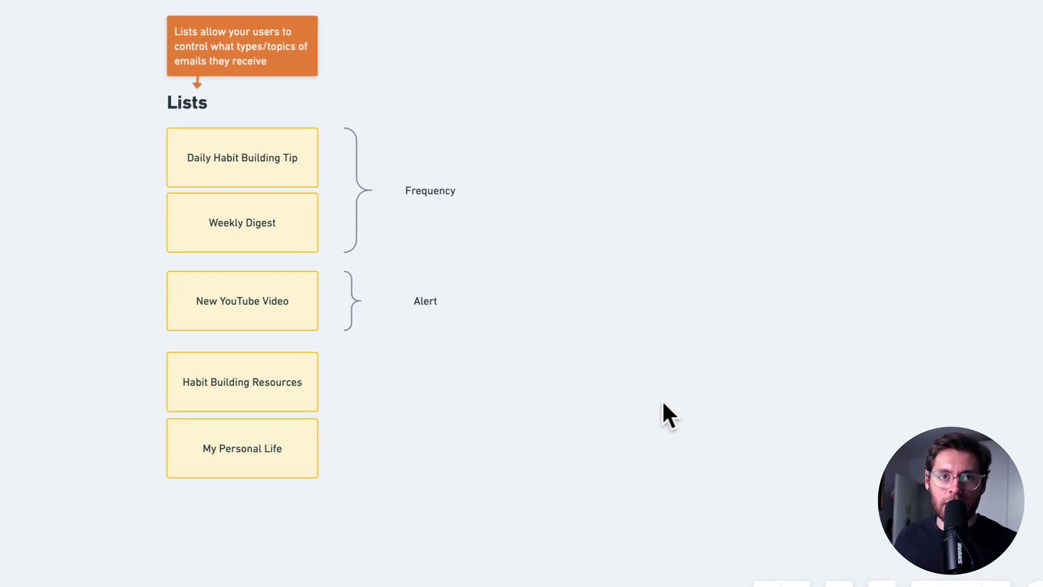
pyautogui.hotkey('ctrl', 'shift', 'z')
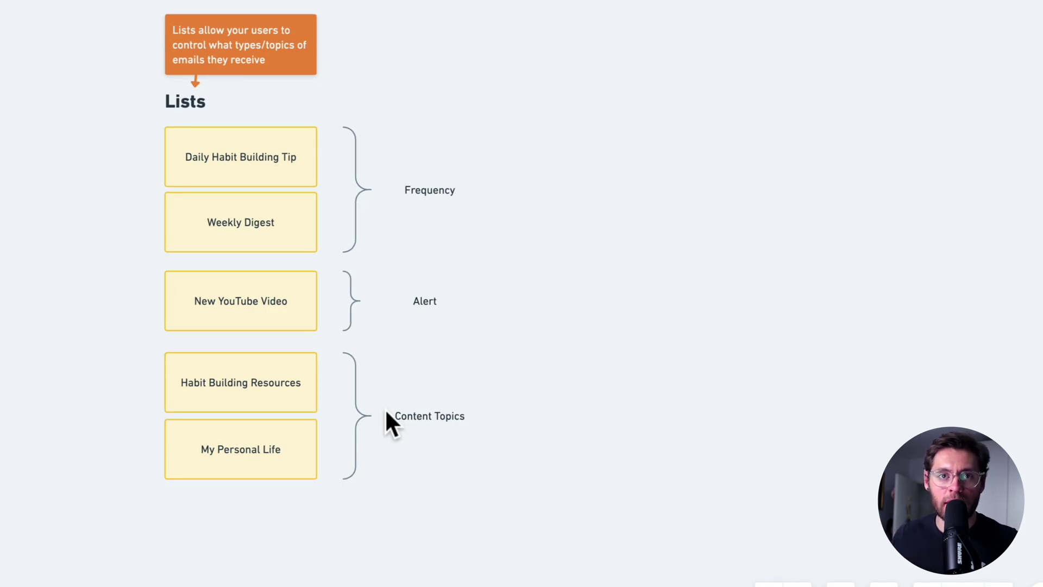
# Step: Pan the Whimsical board left and up to reveal Audiences beside Lists
pyautogui.hscroll(-2, 385, 409)
pyautogui.scroll(2, 384, 408)
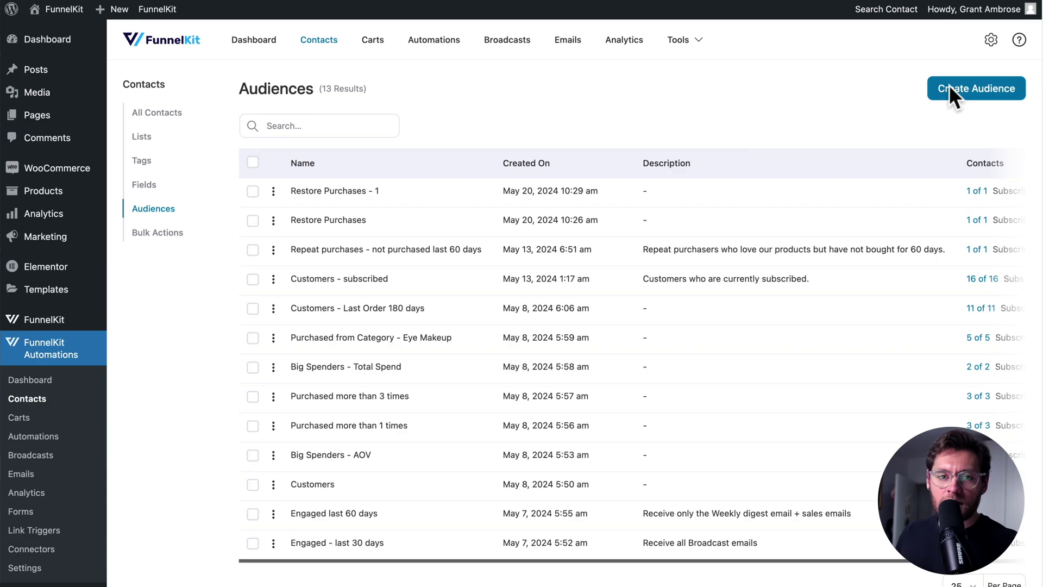
# Step: Create the 'Not purchased last 14 days' audience with a WooCommerce Last Order Days filter of 14
pyautogui.click(950, 88)
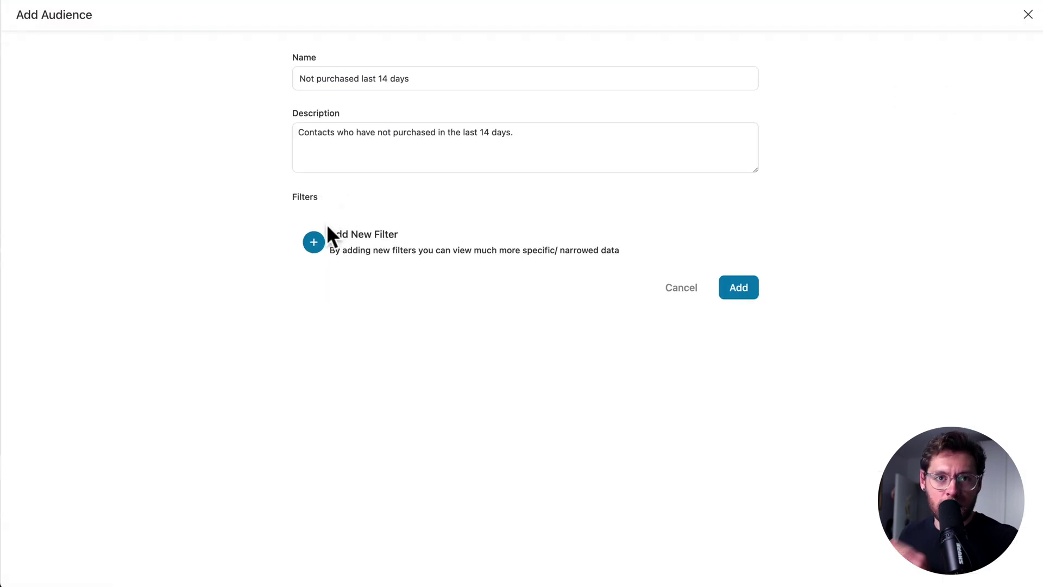
pyautogui.click(317, 243)
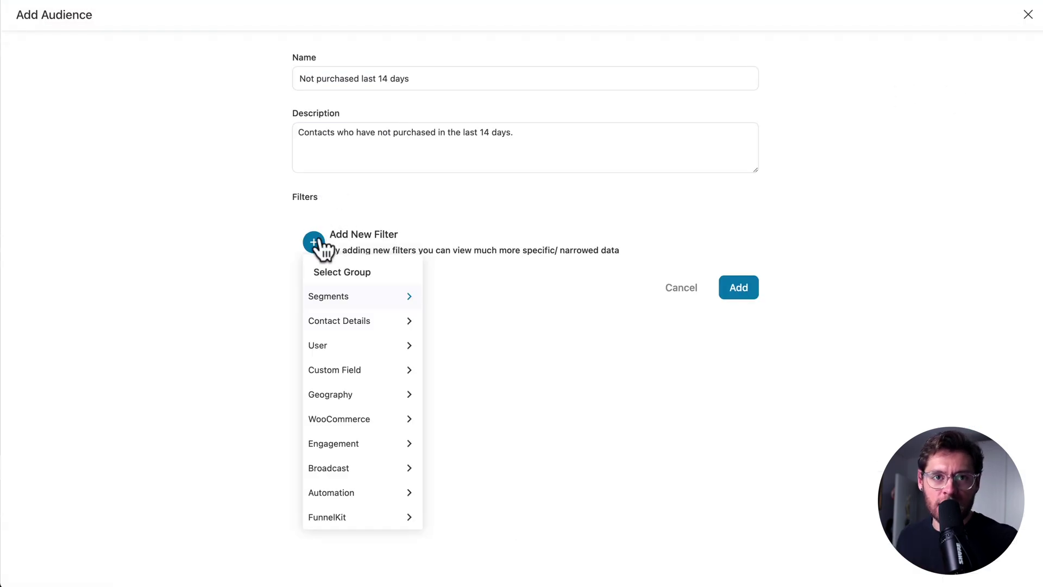
pyautogui.click(334, 426)
pyautogui.click(343, 411)
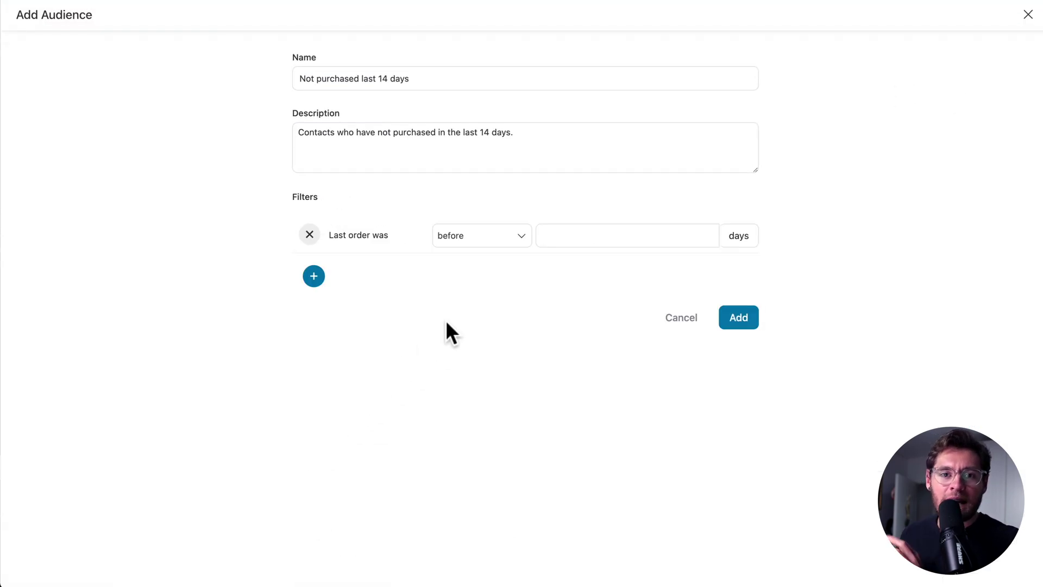
pyautogui.click(576, 238)
pyautogui.write('14')
pyautogui.click(742, 321)
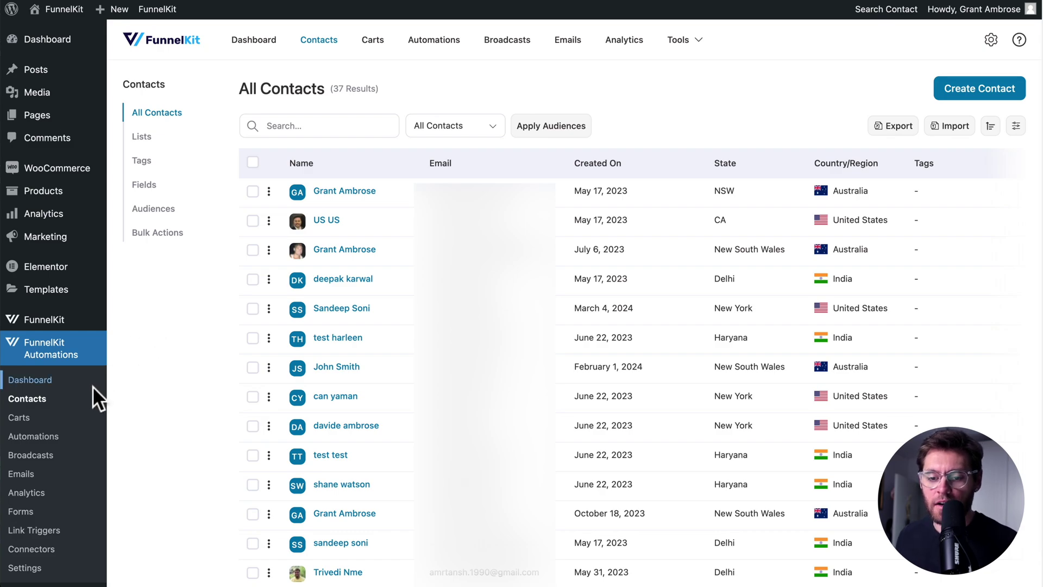
# Step: Start a new list named 'Weekly Digest' from the Lists page and paste its description
pyautogui.click(168, 143)
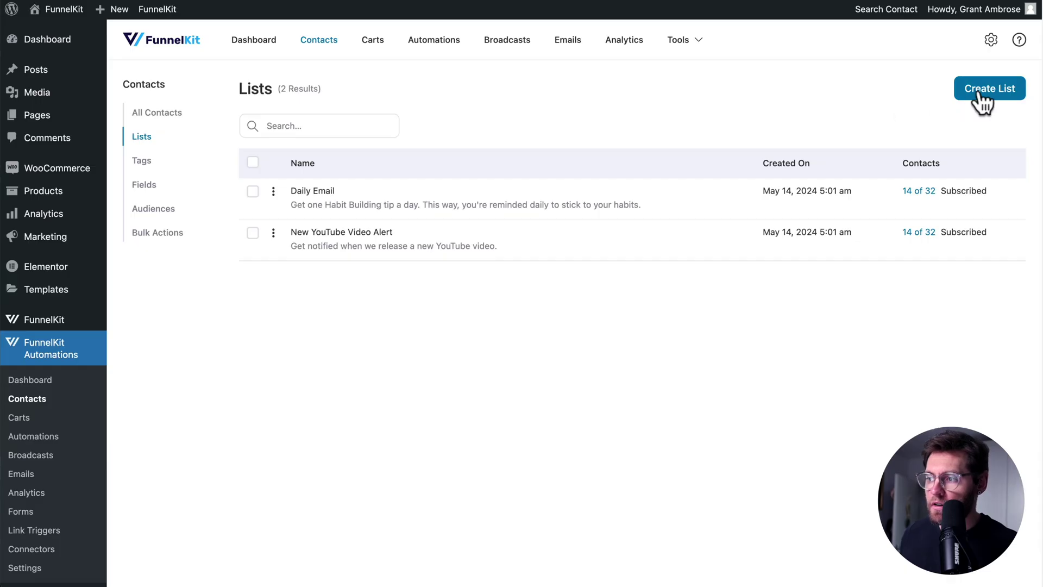
pyautogui.click(984, 95)
pyautogui.write('Weekly Digest')
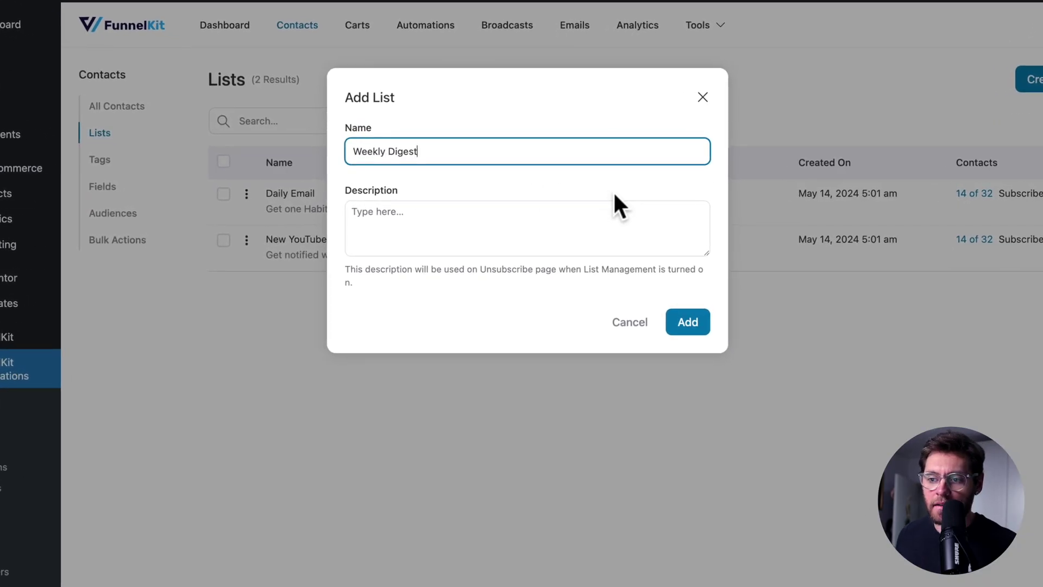
pyautogui.click(603, 217)
pyautogui.write('A weekly email sent on Friday with 3 Habit Building Tips and a summary of course results.')
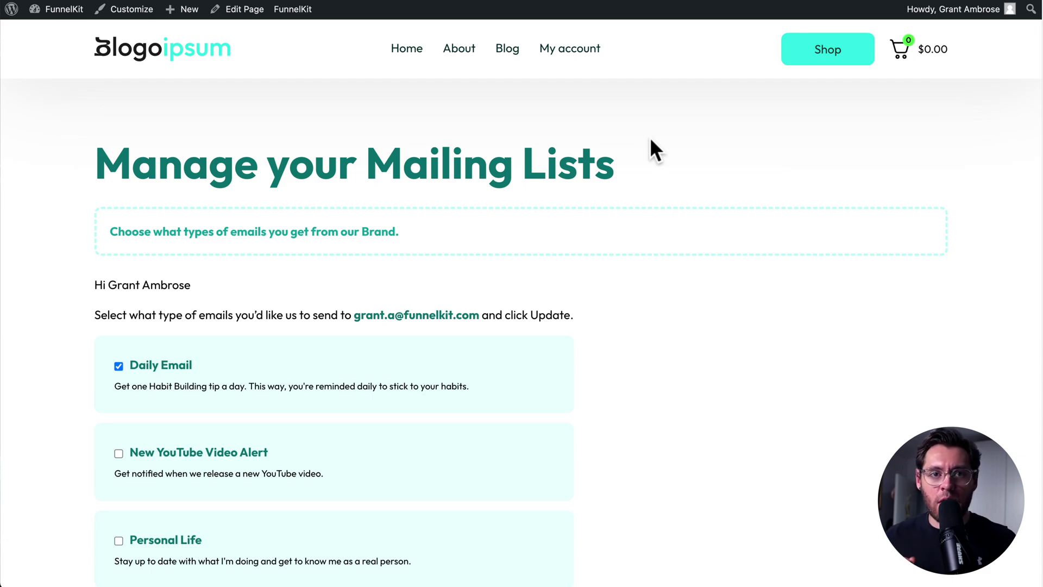
# Step: Scroll through the mailing list choices, then create the Weekly Digest list
pyautogui.scroll(-5, 651, 140)
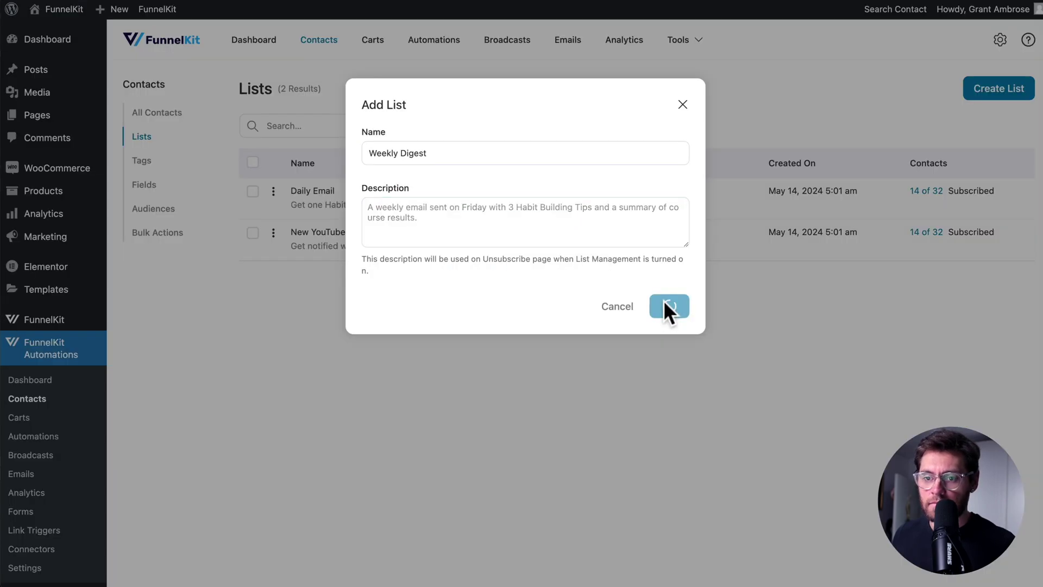
pyautogui.click(665, 303)
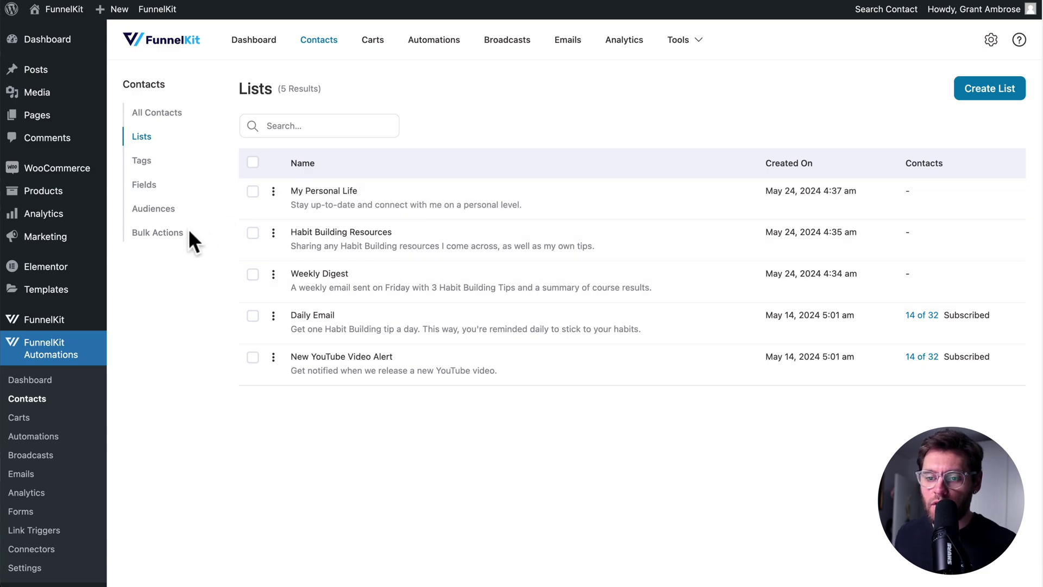
# Step: Create a bulk action named 'Subscribe Contacts to new Mailing Lists' covering all 37 contacts
pyautogui.click(167, 234)
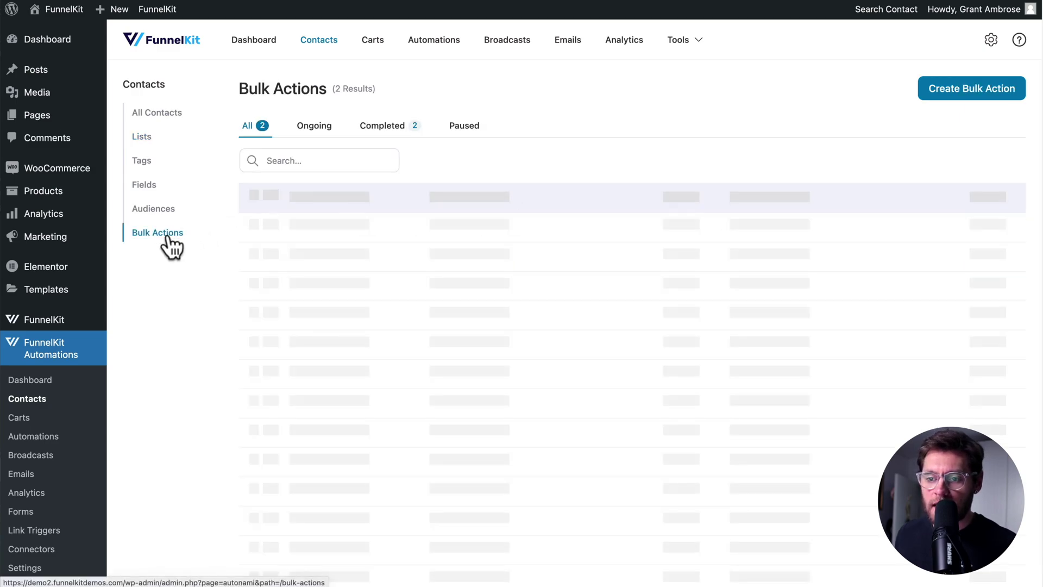
pyautogui.click(952, 90)
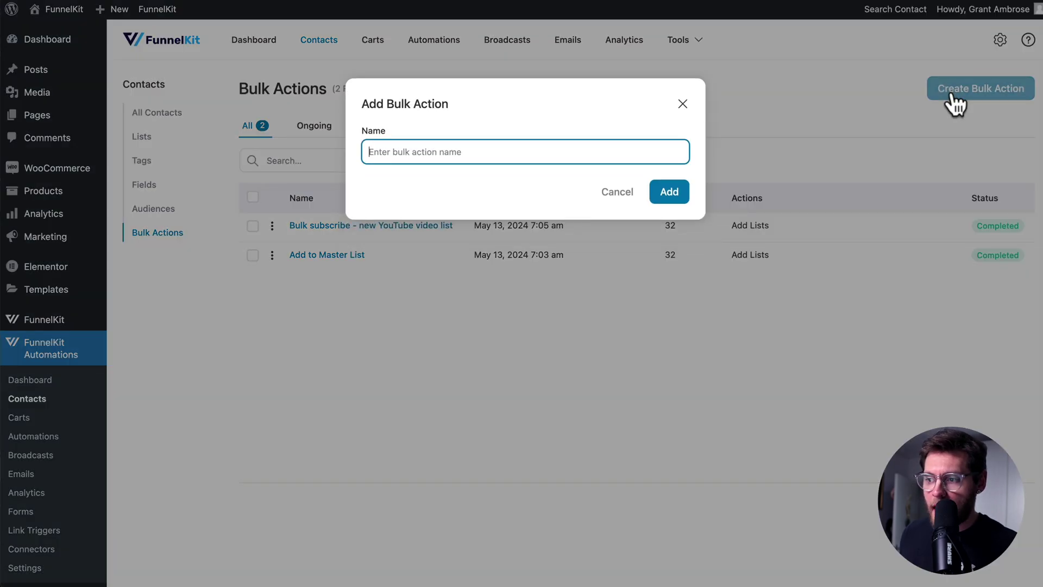
pyautogui.write('Subscribe Contacts to new Mailing Lists')
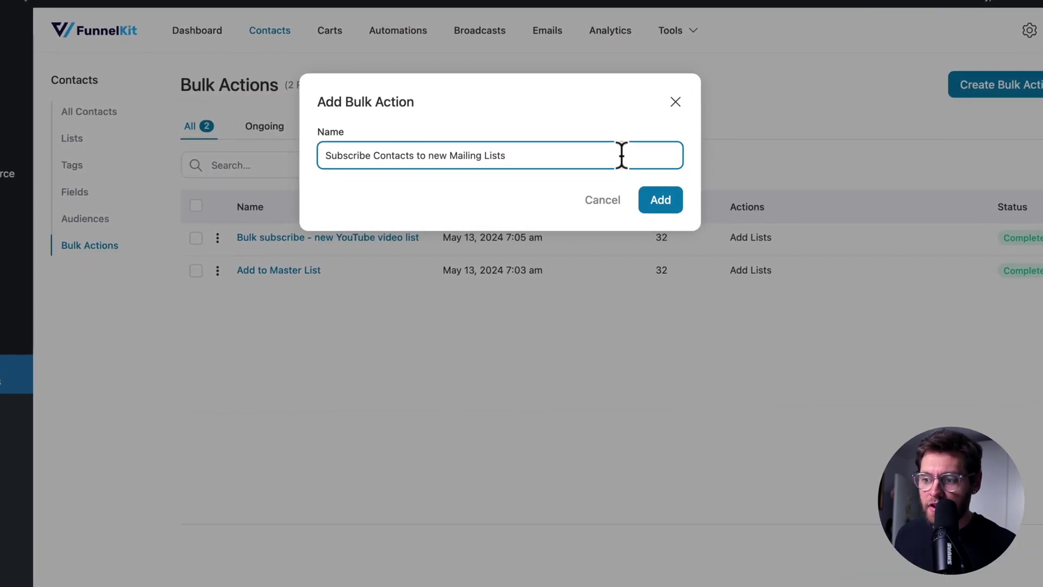
pyautogui.click(658, 202)
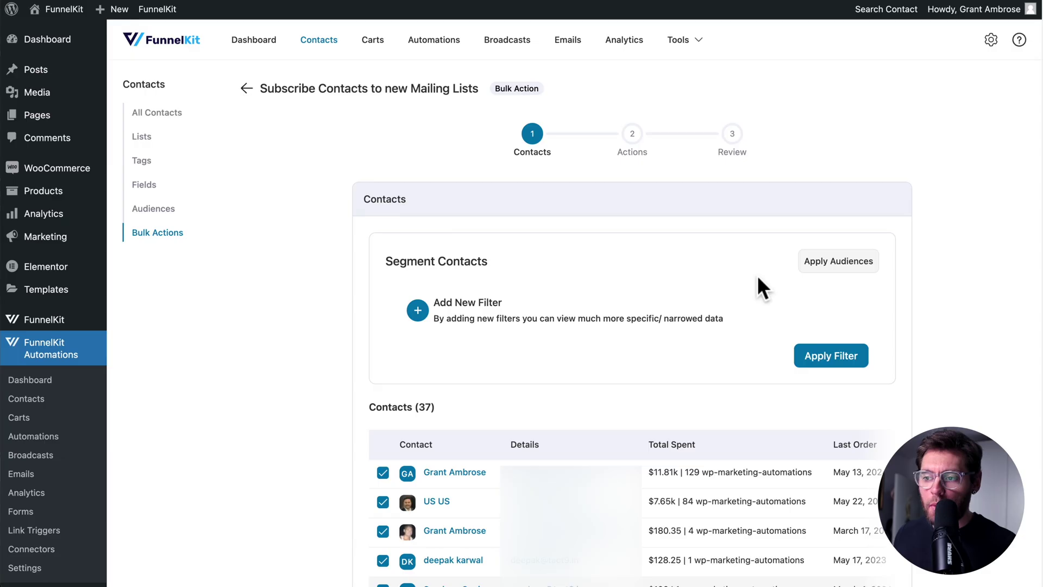
pyautogui.scroll(-3, 758, 278)
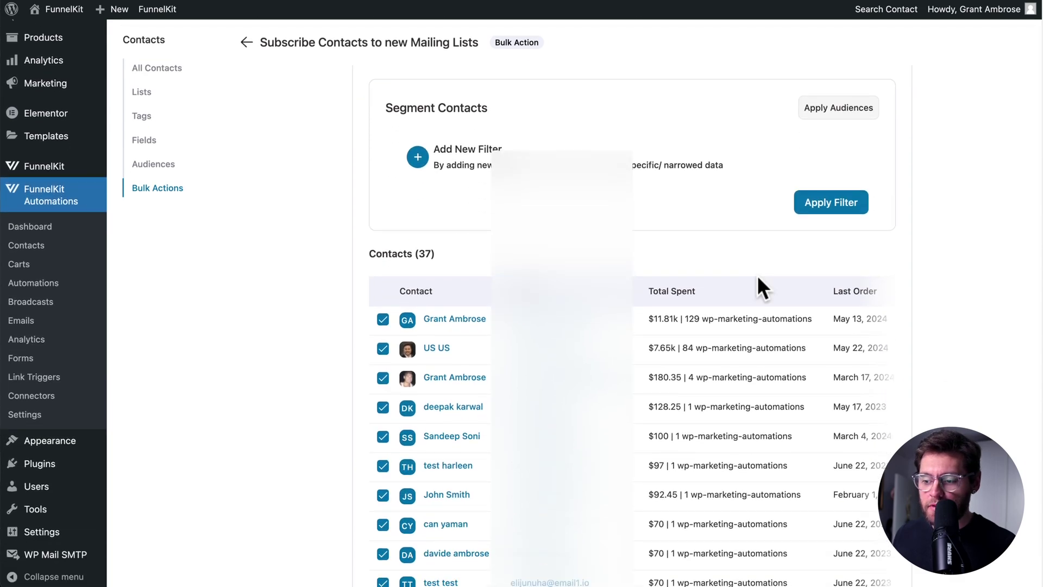
pyautogui.scroll(-3, 757, 275)
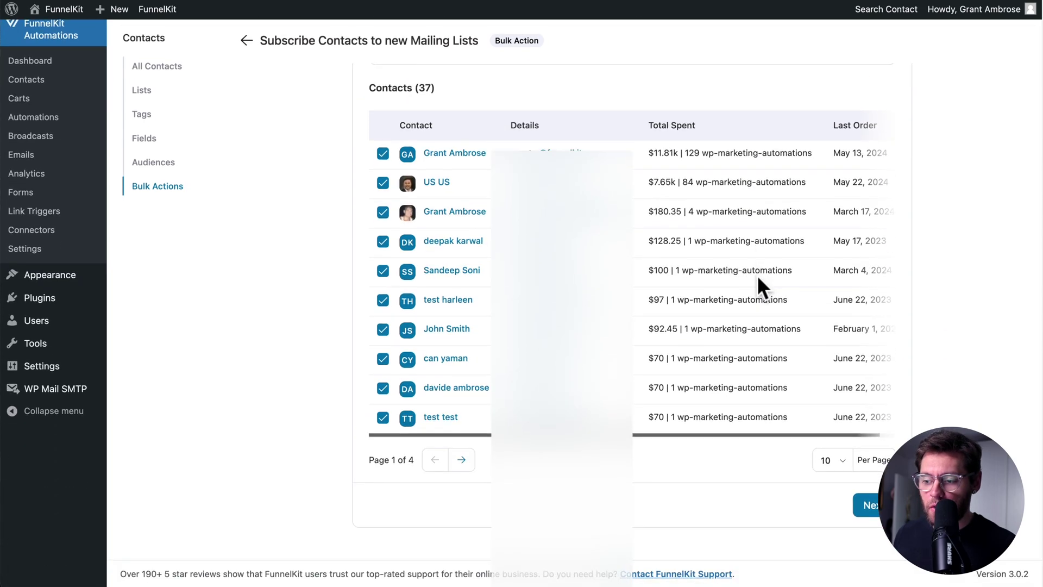
pyautogui.click(871, 510)
# Step: Set it to add contacts to My Personal Life, Habit Building Resources and Weekly Digest, then run it
pyautogui.click(484, 250)
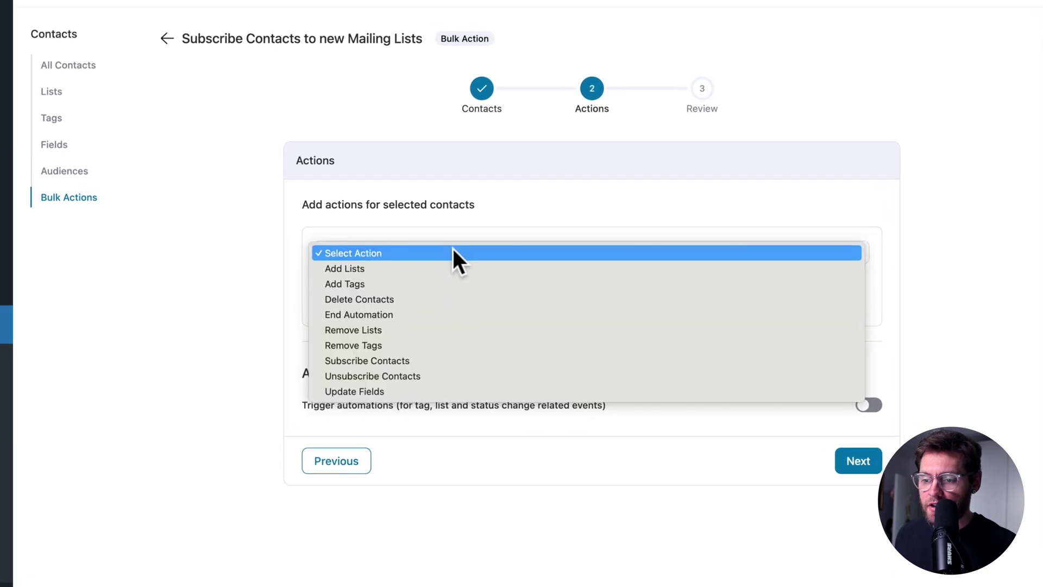
pyautogui.click(447, 266)
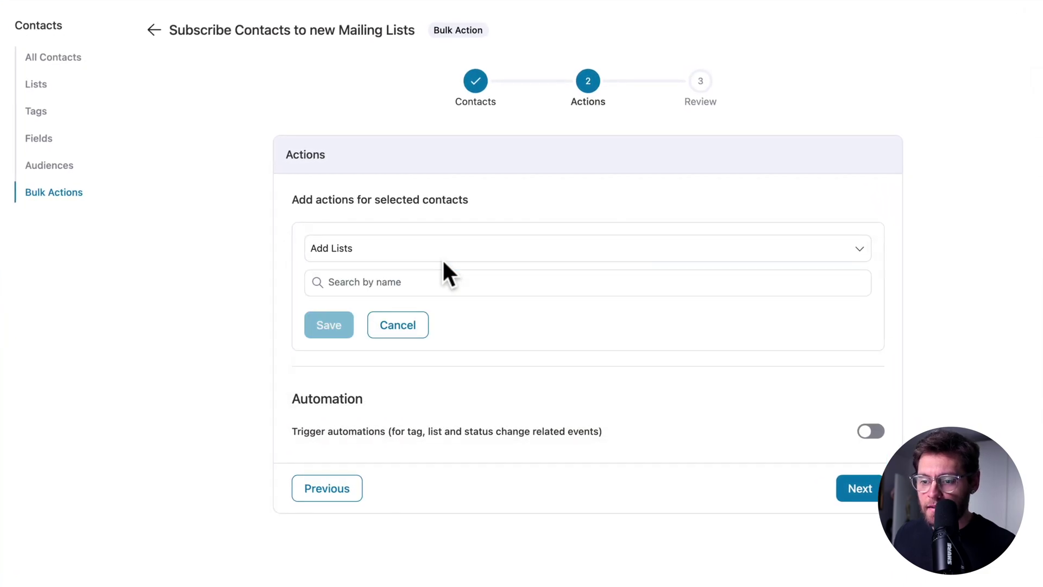
pyautogui.click(428, 275)
pyautogui.write('my')
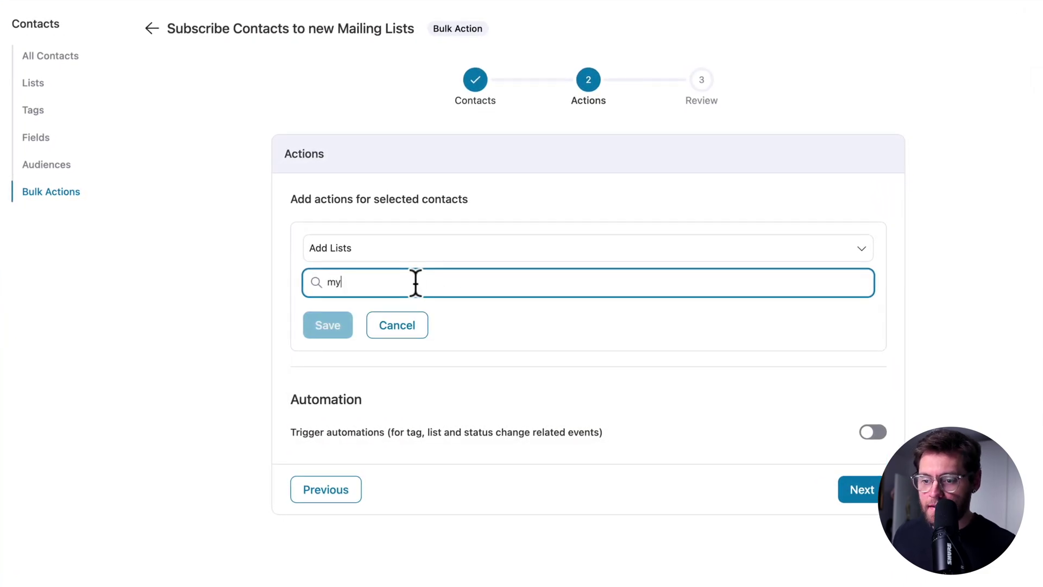
pyautogui.click(400, 348)
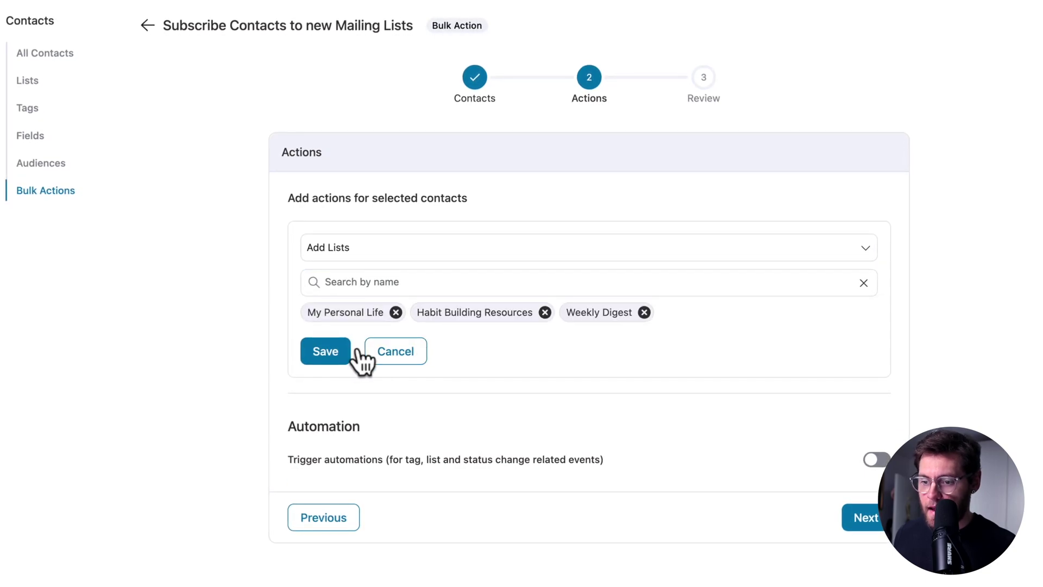
pyautogui.click(338, 353)
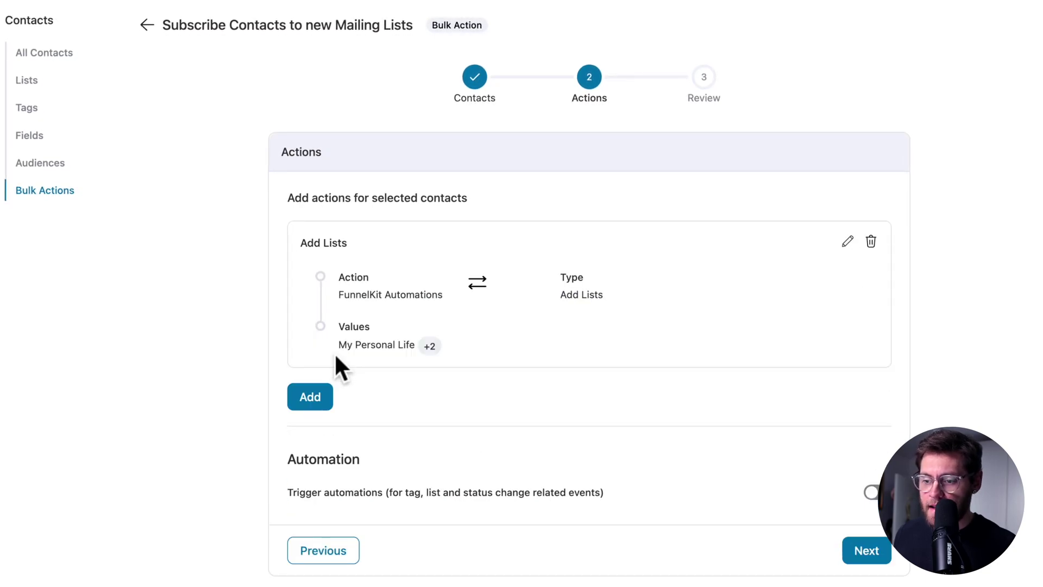
pyautogui.click(867, 550)
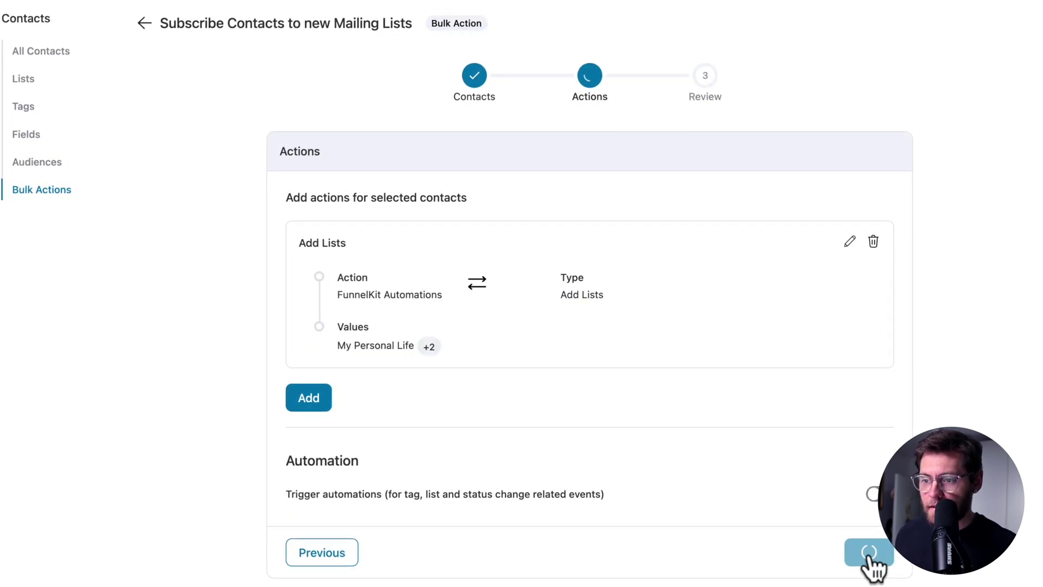
pyautogui.click(869, 469)
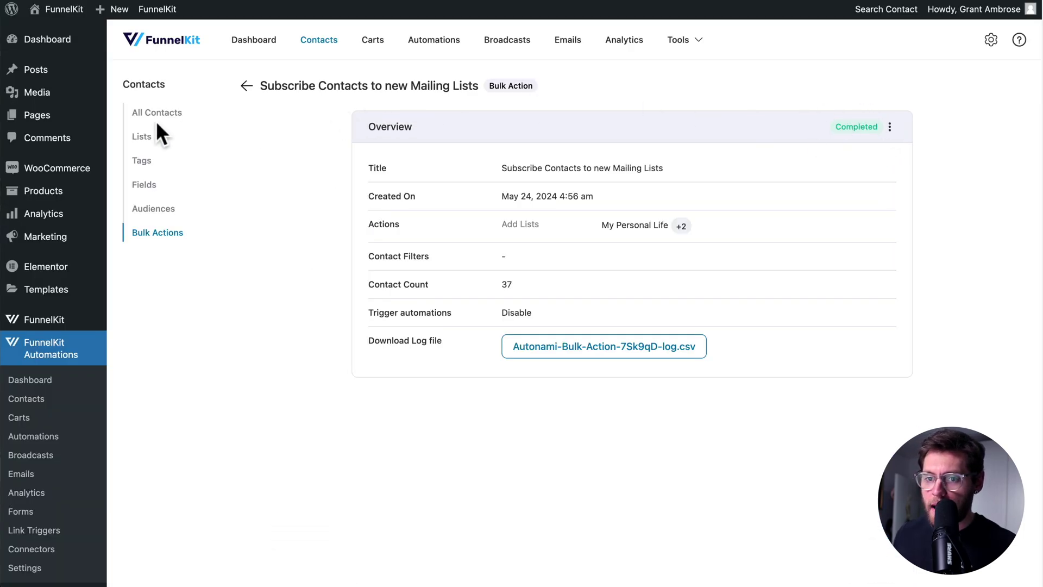
# Step: Open the Lists page to review the five mailing lists
pyautogui.click(145, 136)
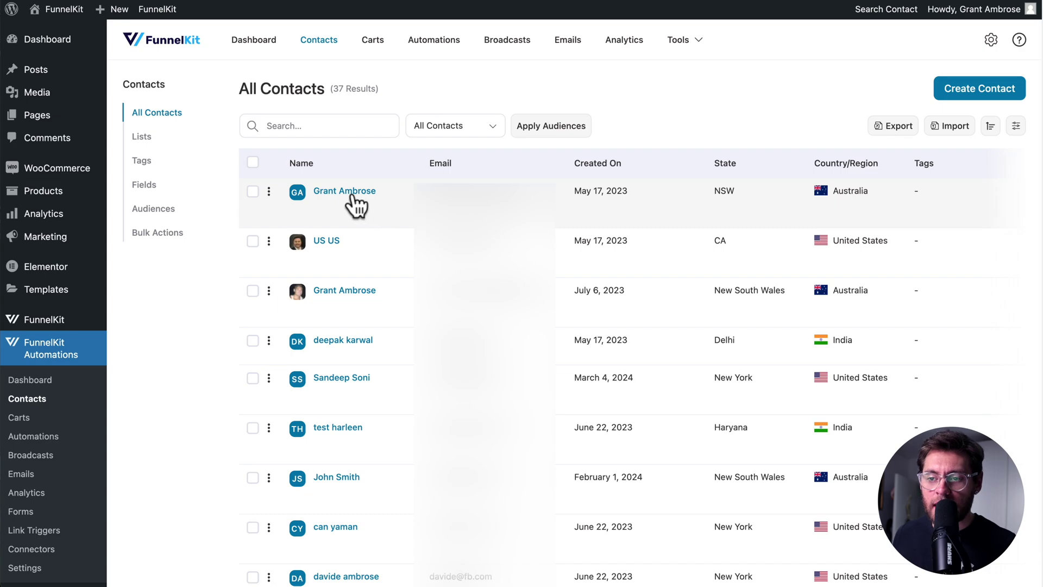
# Step: Open a contact's profile and check its subscription status options without changing them
pyautogui.click(351, 194)
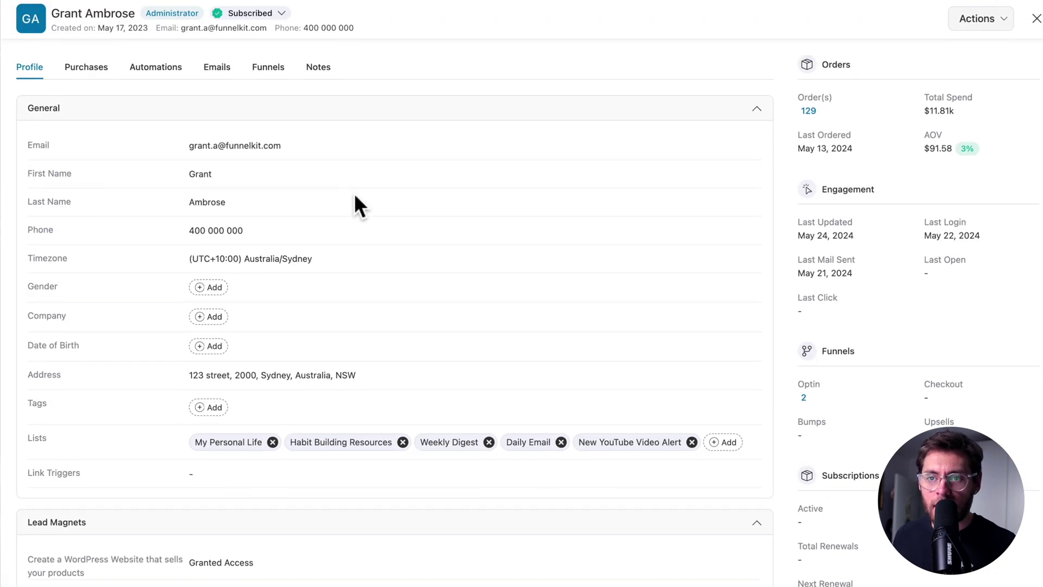
pyautogui.click(265, 15)
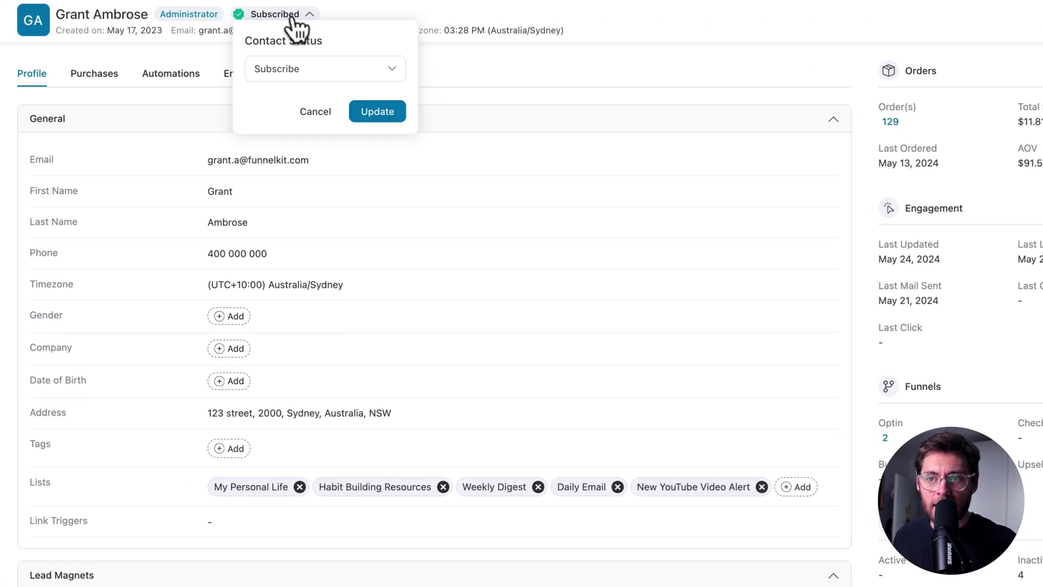
pyautogui.click(303, 68)
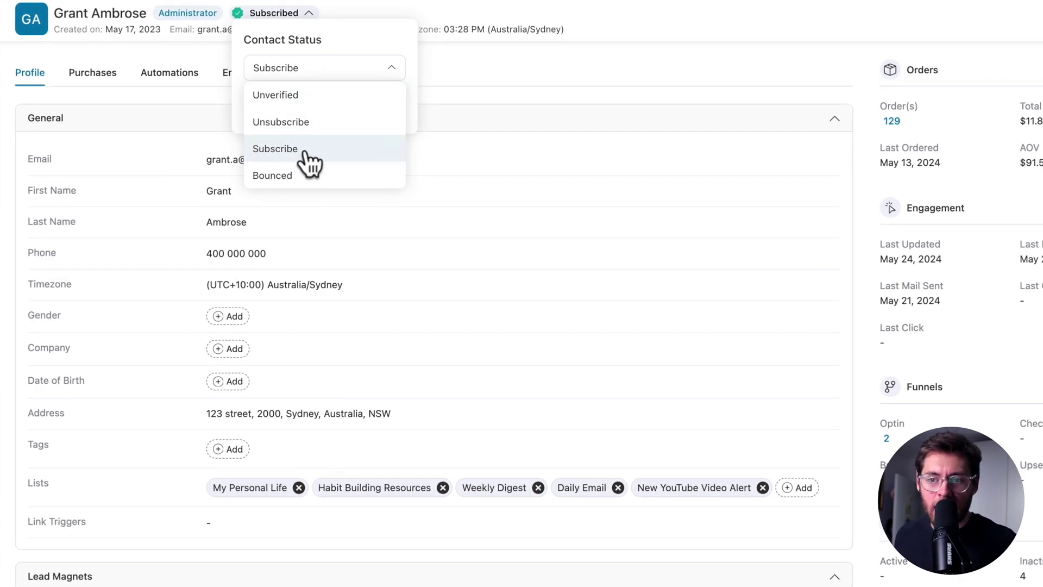
pyautogui.click(278, 16)
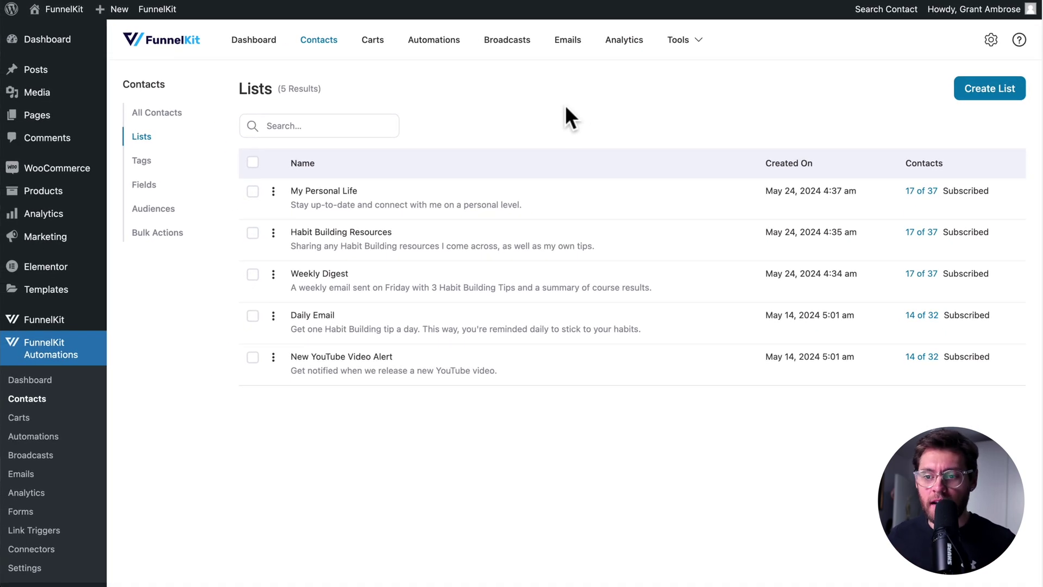
# Step: Create a from-scratch automation named '[System] - Subscribe Contacts to all Lists'
pyautogui.scroll(-1, 284, 412)
pyautogui.scroll(-3, 284, 411)
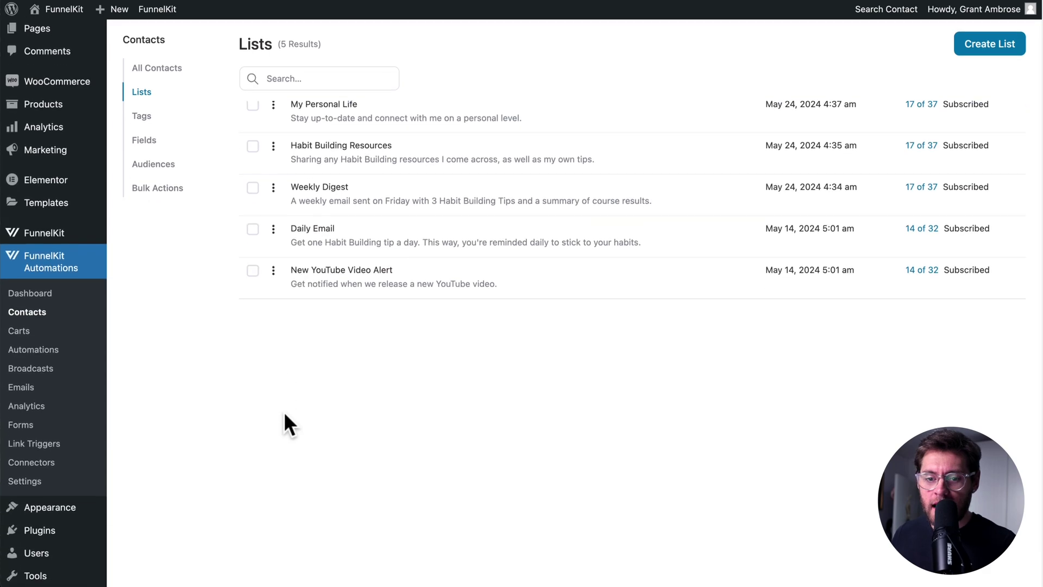
pyautogui.click(54, 350)
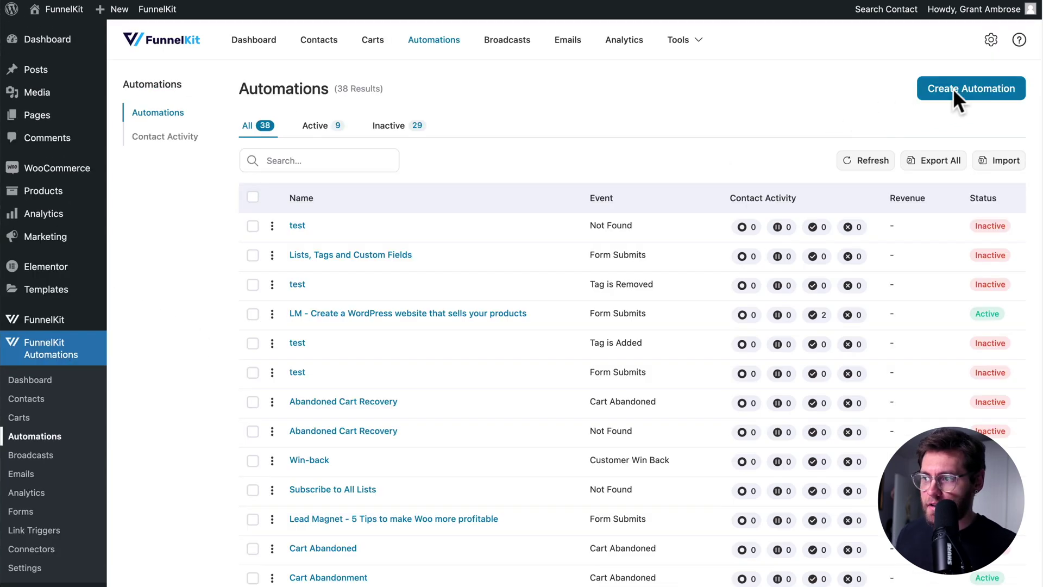
pyautogui.click(960, 89)
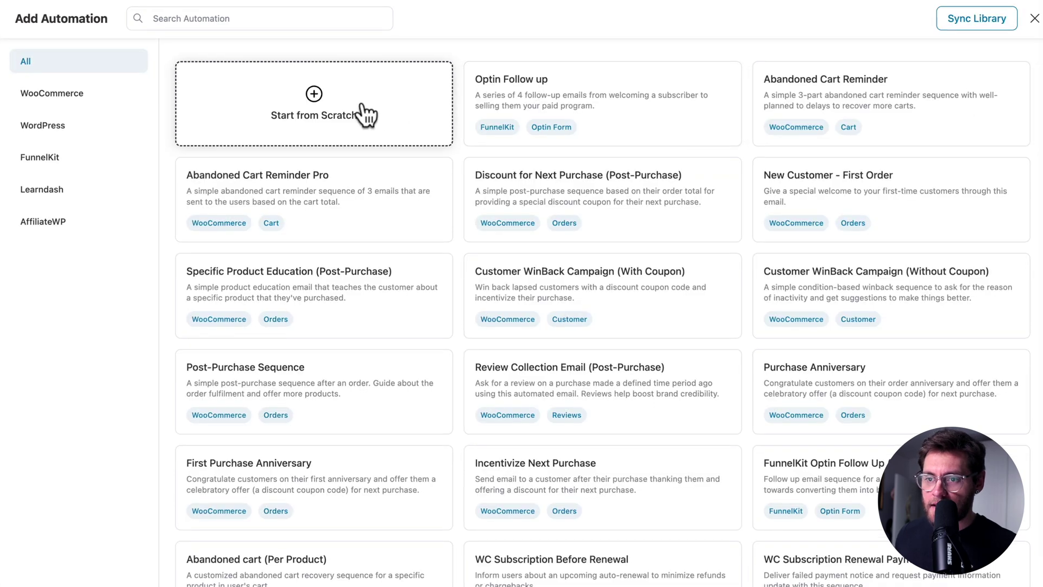
pyautogui.click(408, 100)
pyautogui.write('[System] - Subscribe Contacts to all Lists')
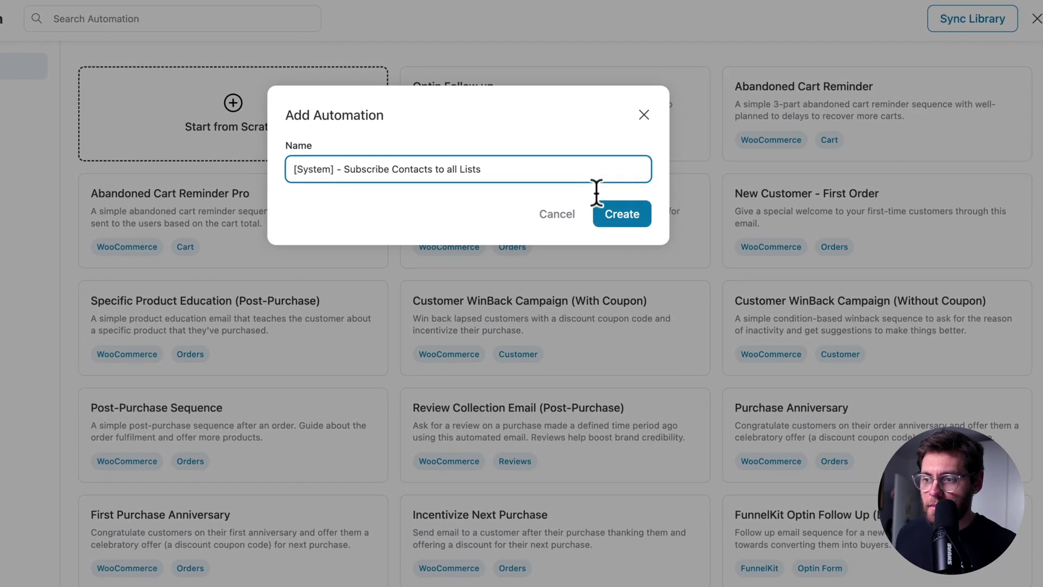
pyautogui.click(617, 214)
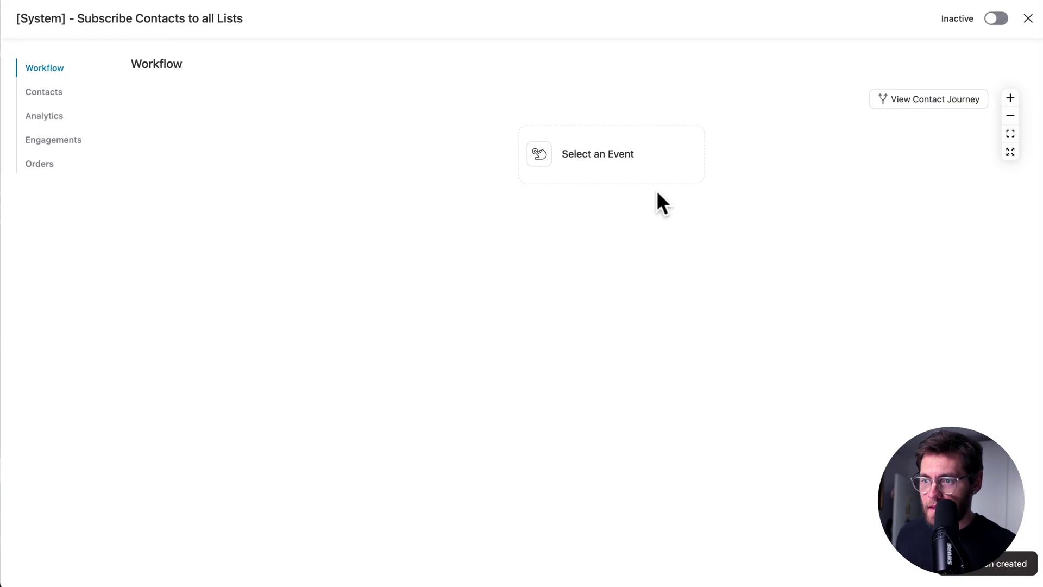
# Step: Set a Contact Subscribes trigger allowed to run multiple times and save it
pyautogui.click(623, 173)
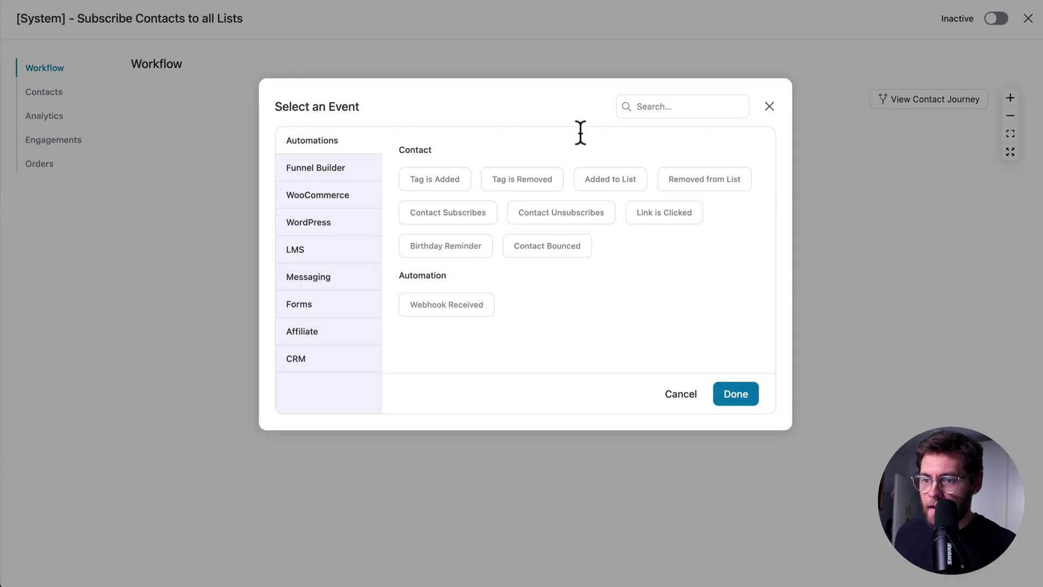
pyautogui.click(466, 212)
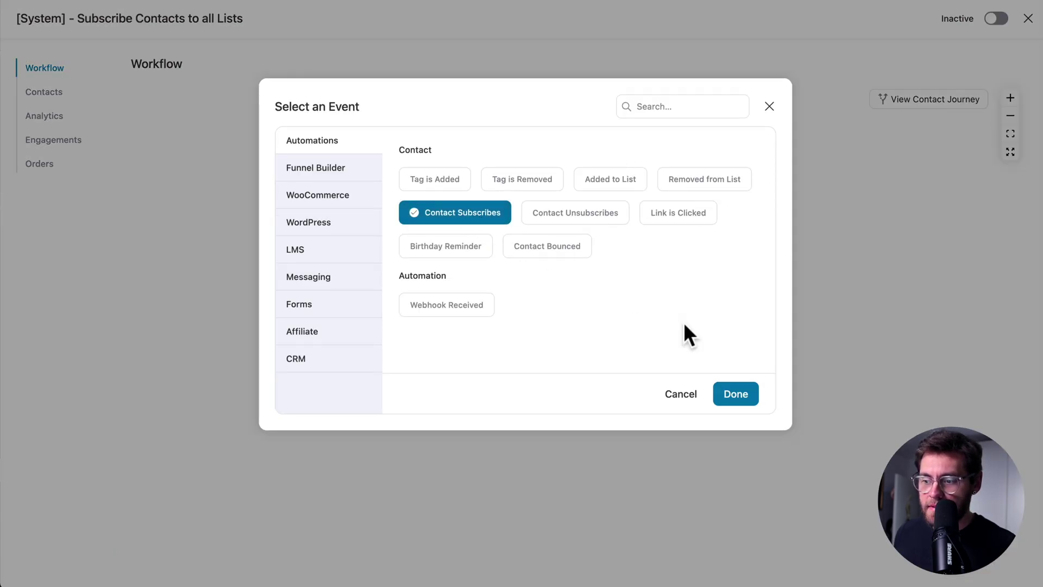
pyautogui.click(736, 394)
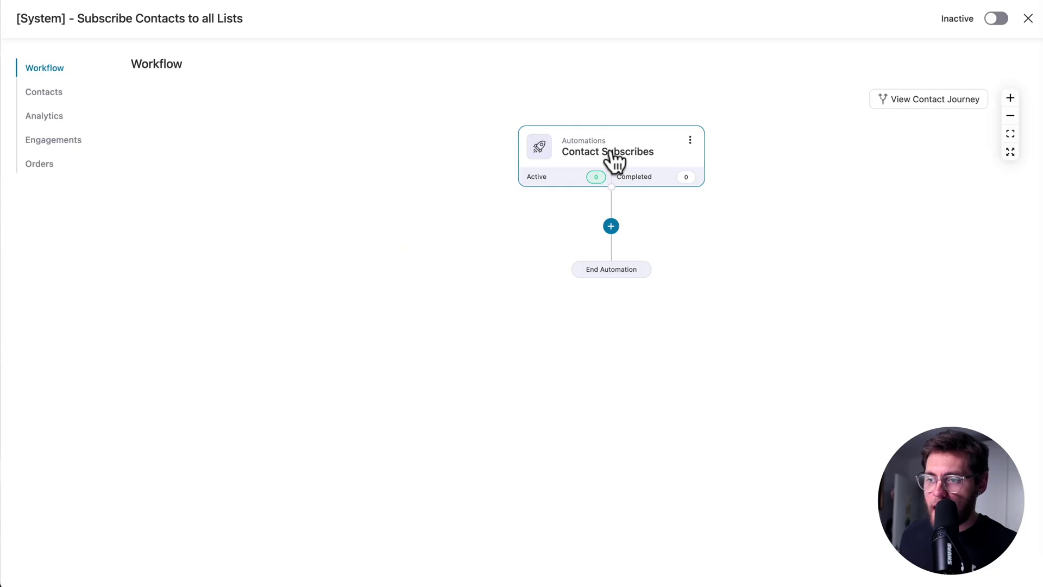
pyautogui.click(610, 155)
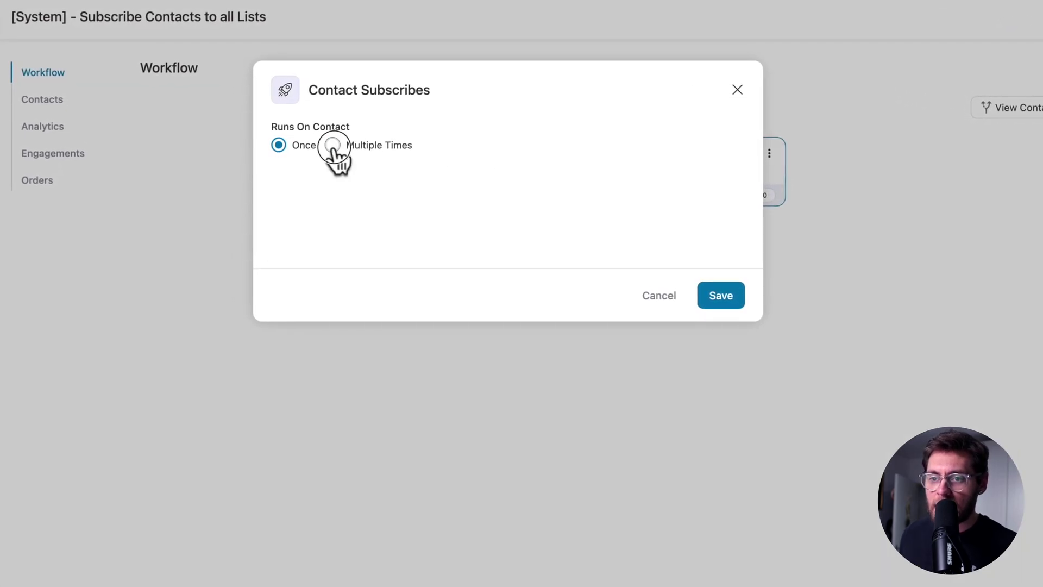
pyautogui.click(333, 145)
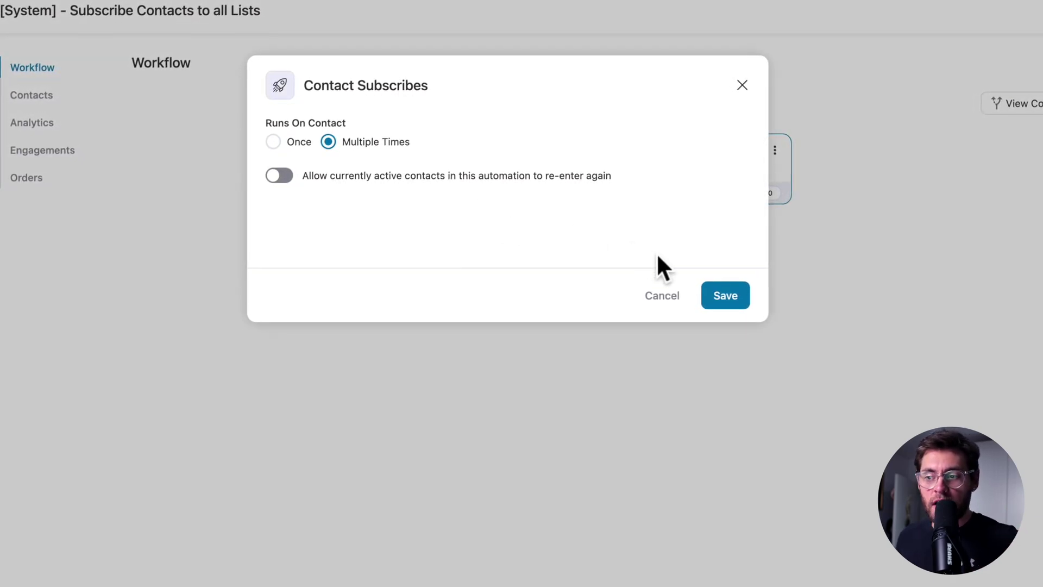
pyautogui.click(725, 296)
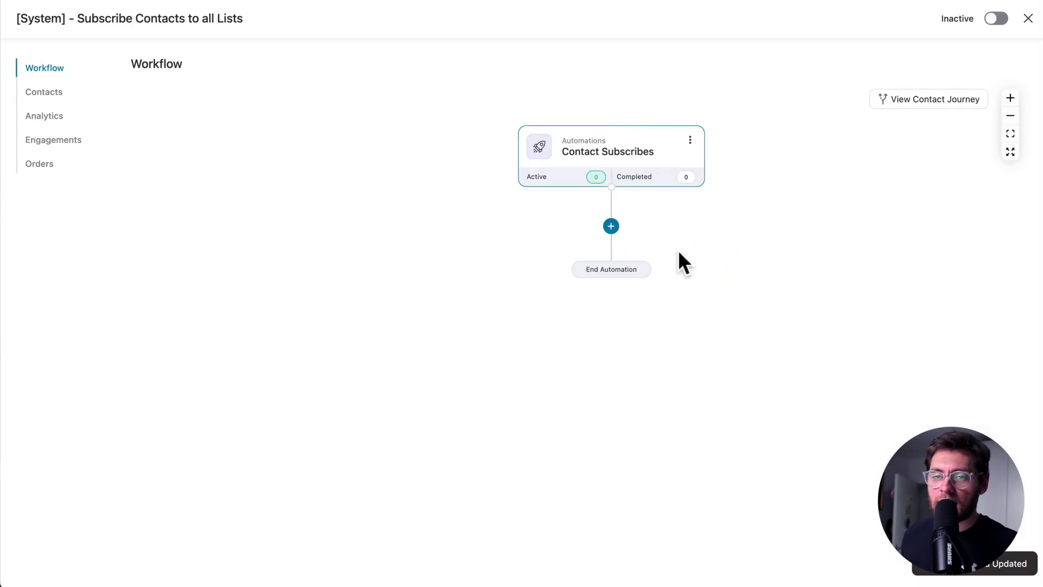
# Step: Add an 'Add Contact to List' action step after the subscribe trigger
pyautogui.click(714, 247)
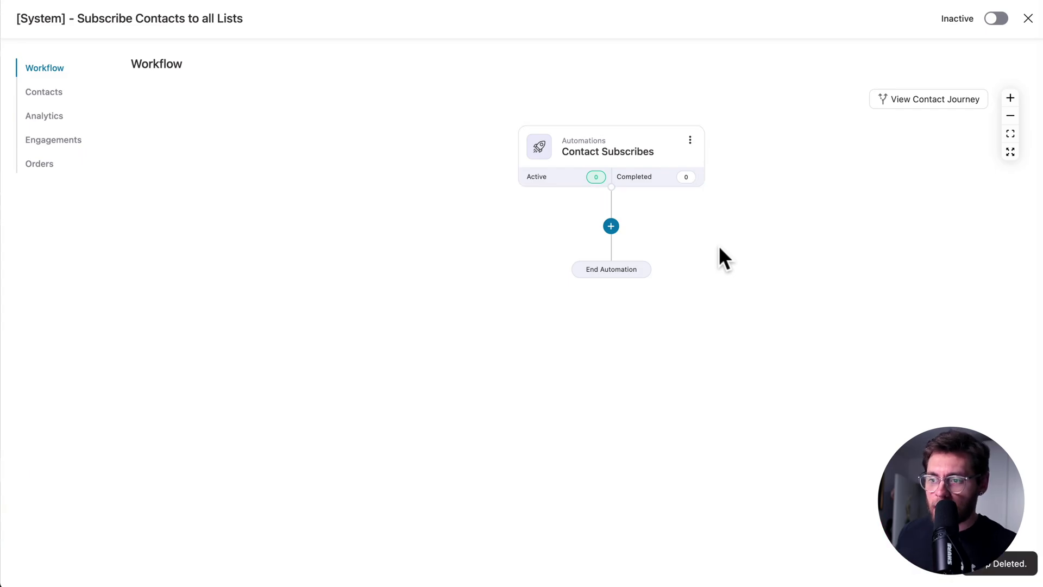
pyautogui.click(611, 226)
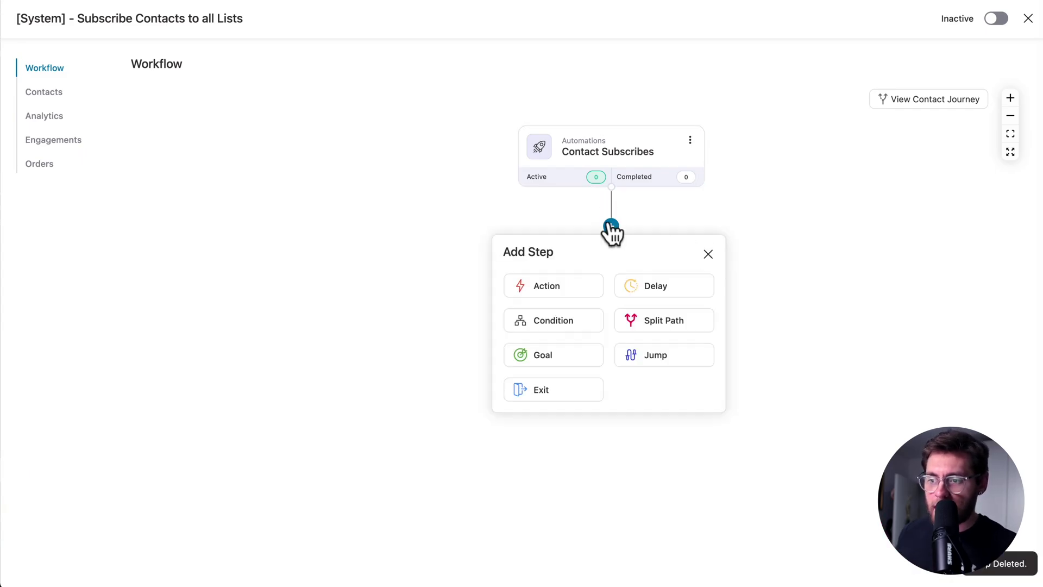
pyautogui.click(559, 284)
pyautogui.click(356, 182)
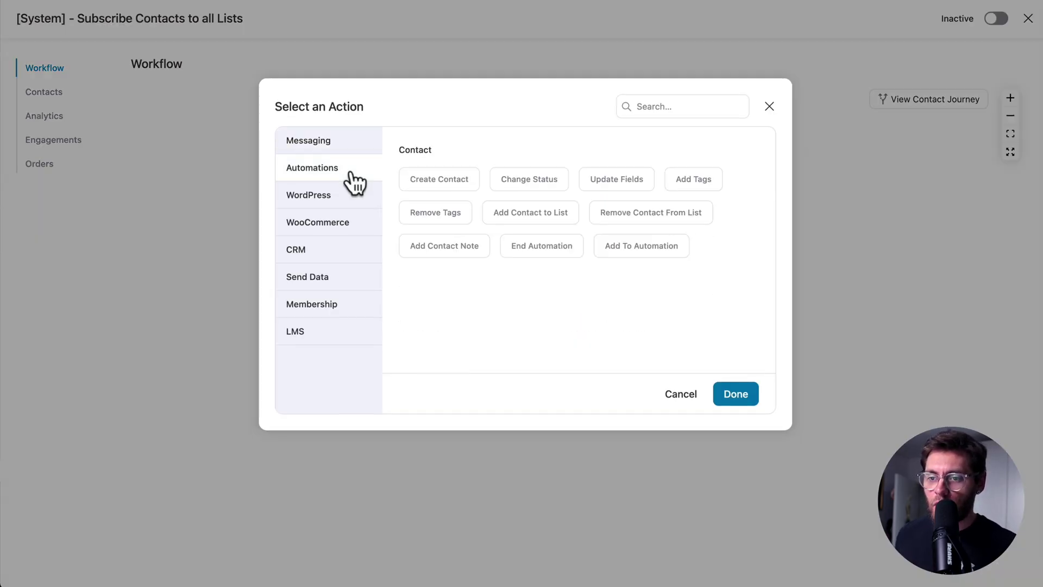
pyautogui.click(535, 217)
pyautogui.click(736, 395)
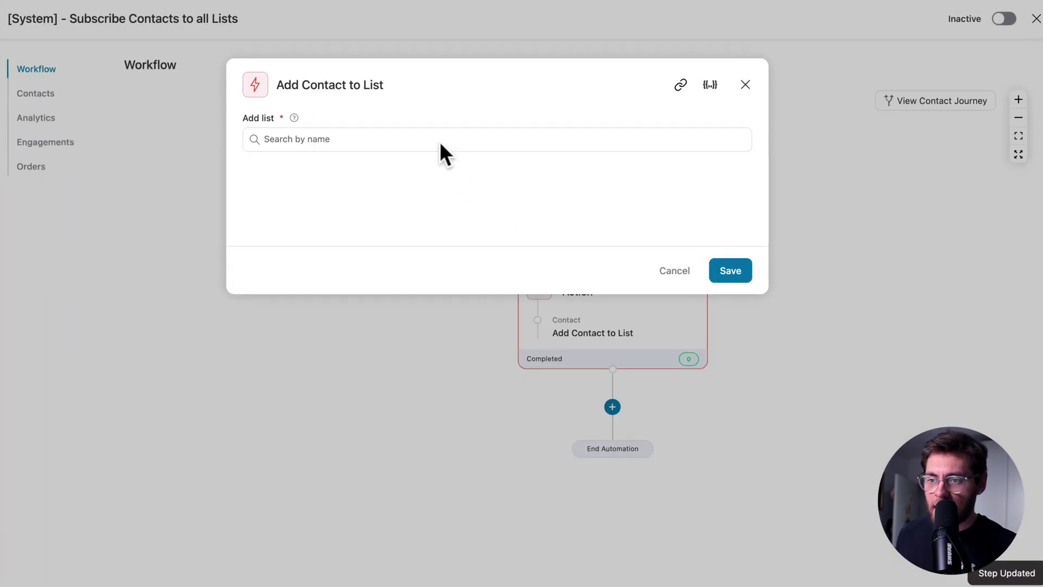
# Step: Add Daily Email and the other four mailing lists to the step, save, and activate the automation
pyautogui.click(441, 138)
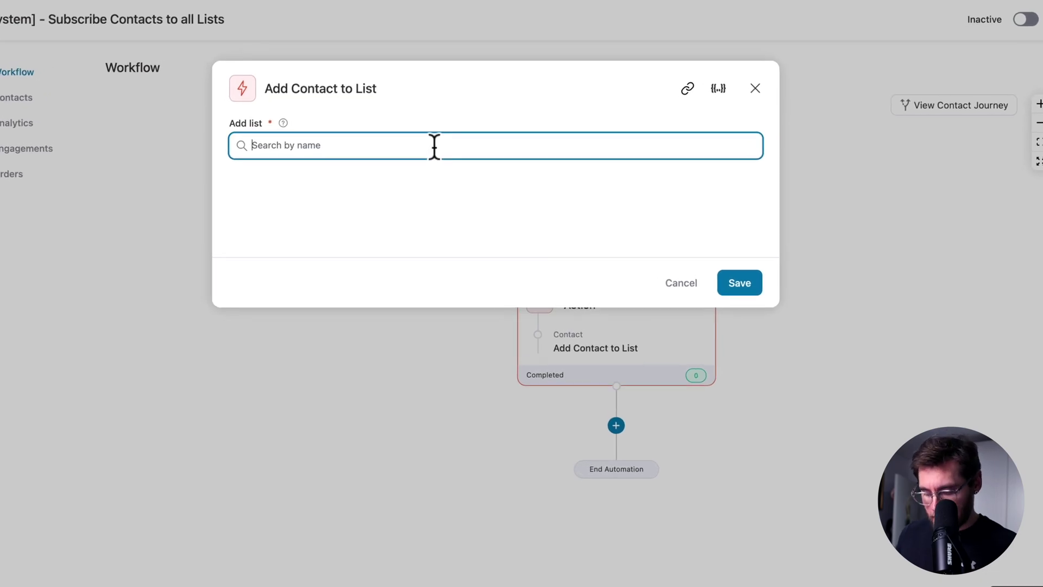
pyautogui.write('daily')
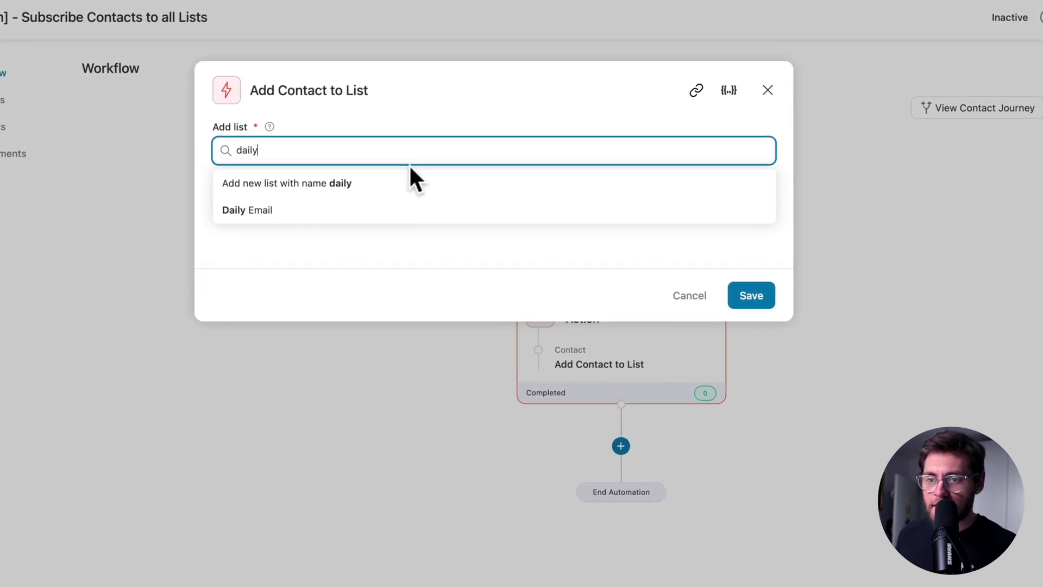
pyautogui.click(396, 212)
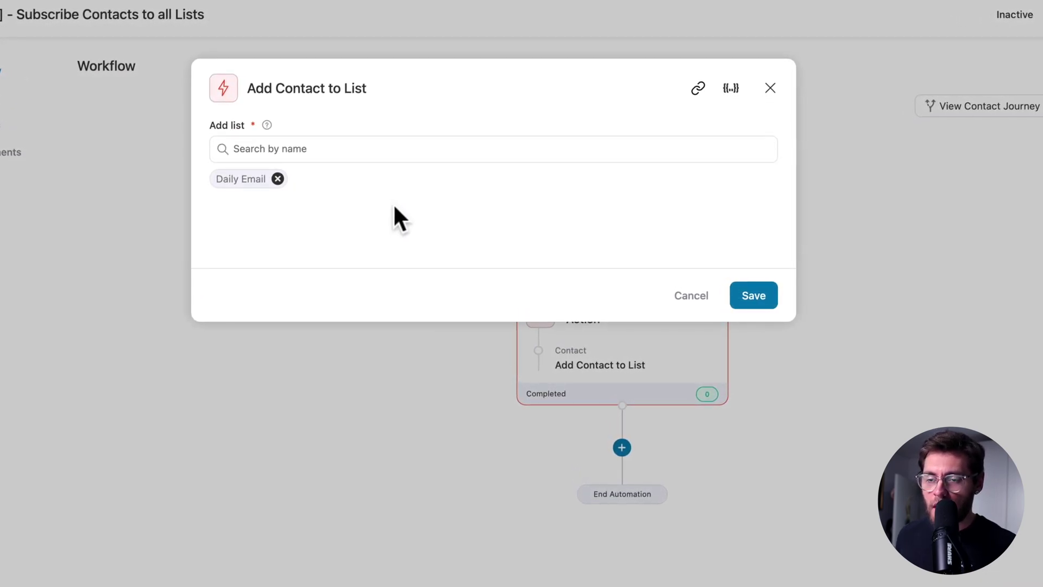
pyautogui.click(340, 146)
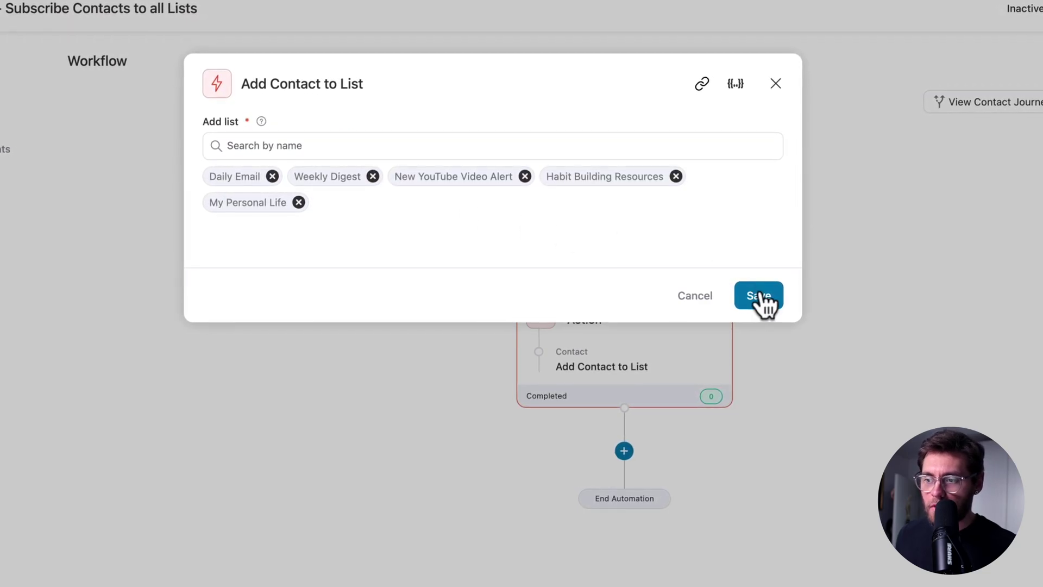
pyautogui.click(760, 294)
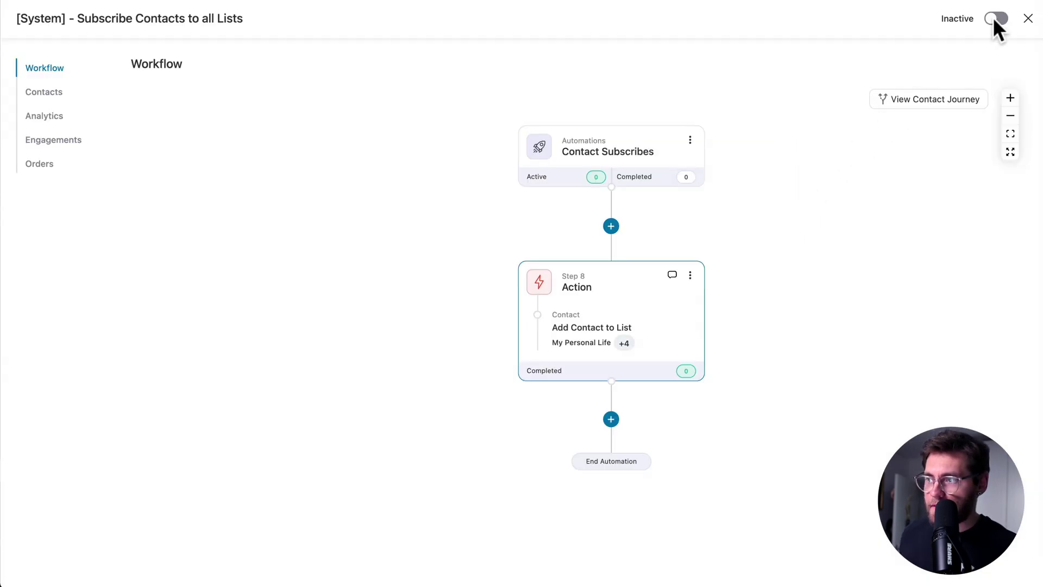
pyautogui.click(997, 18)
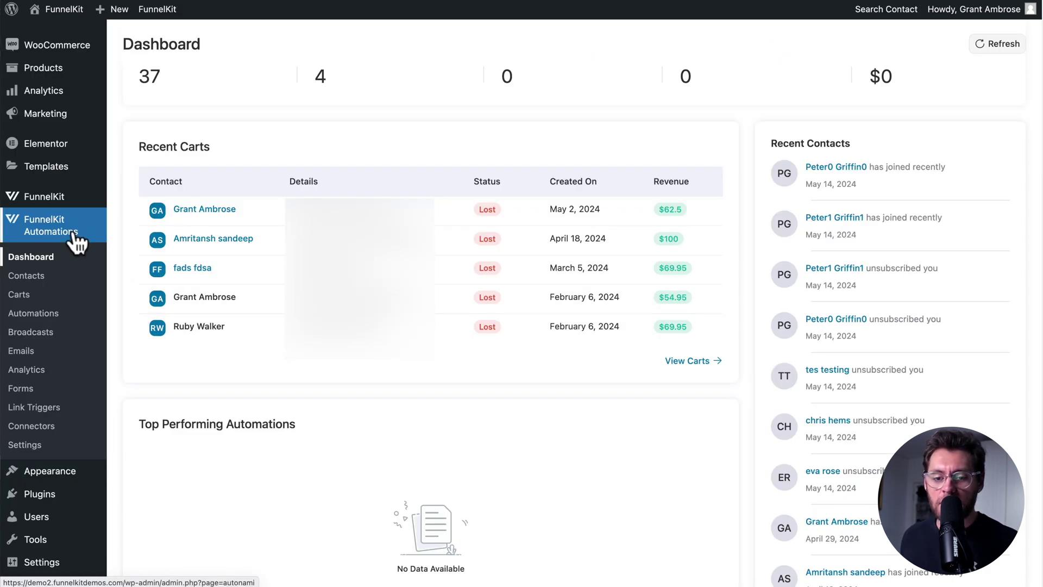
# Step: Open the Subscribe Page settings and the Let's Keep In Touch page for editing
pyautogui.click(34, 447)
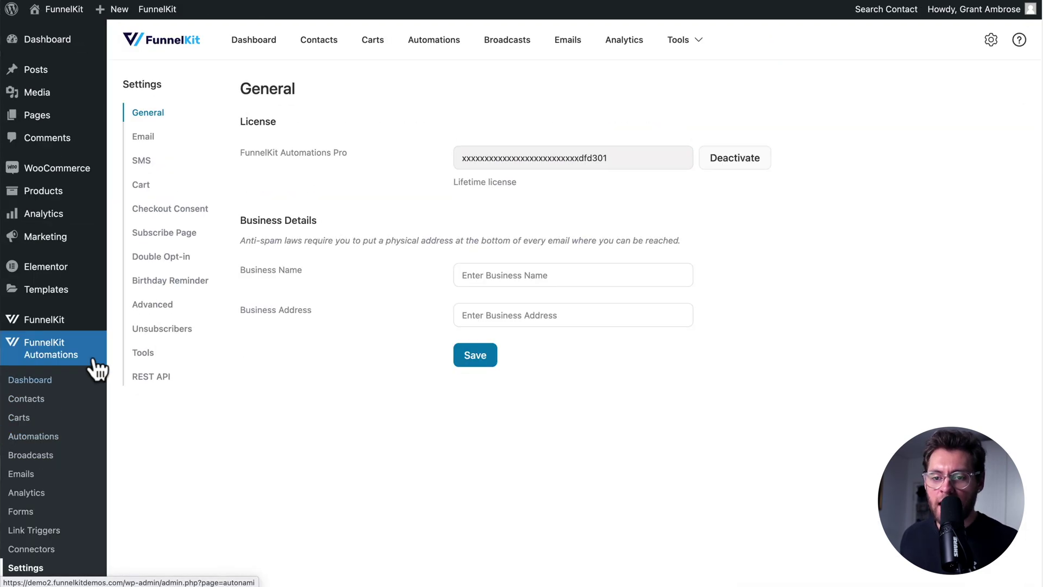
pyautogui.click(163, 232)
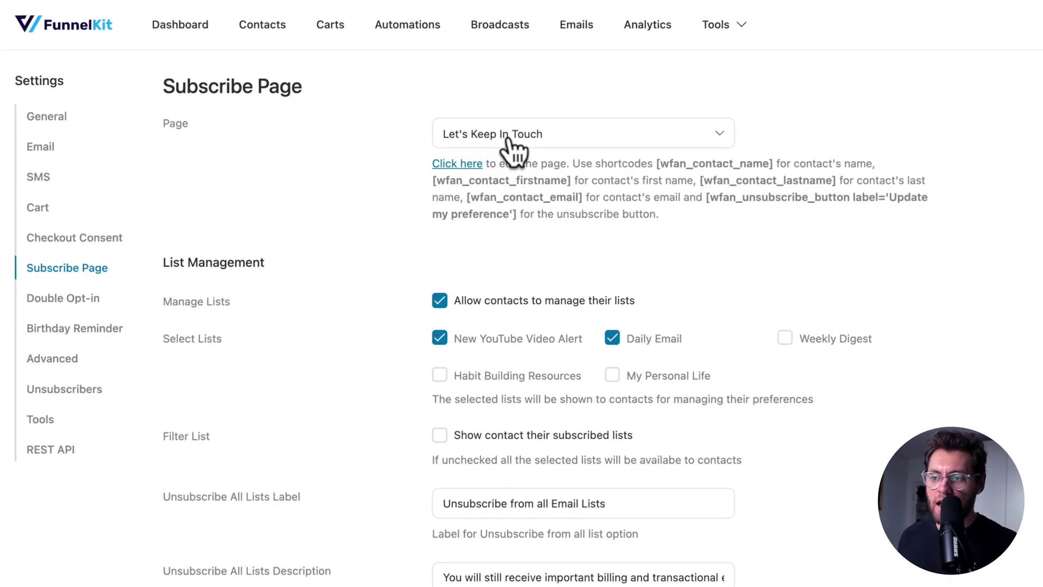
pyautogui.click(460, 164)
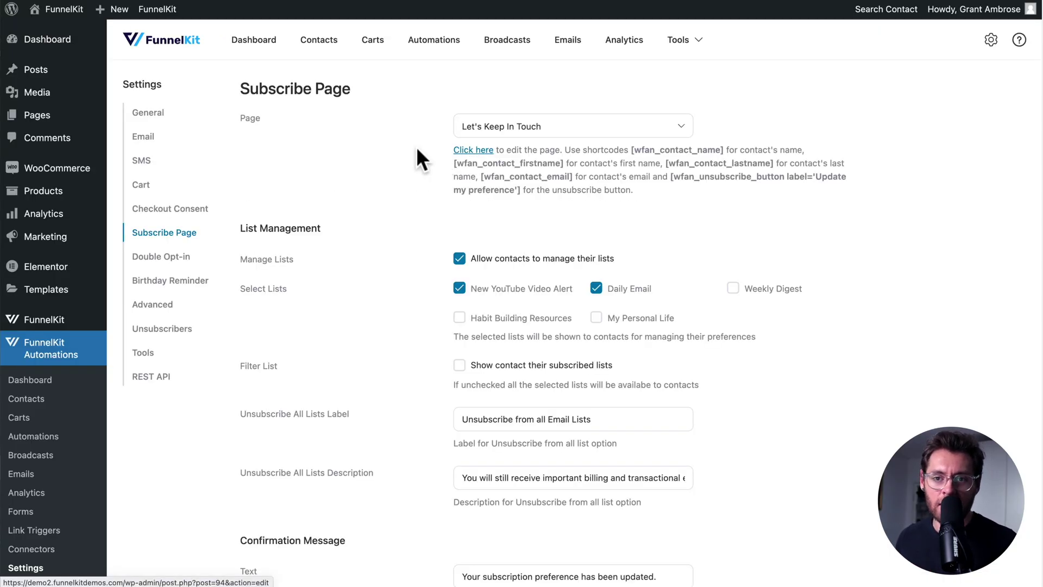
pyautogui.moveTo(90, 121)
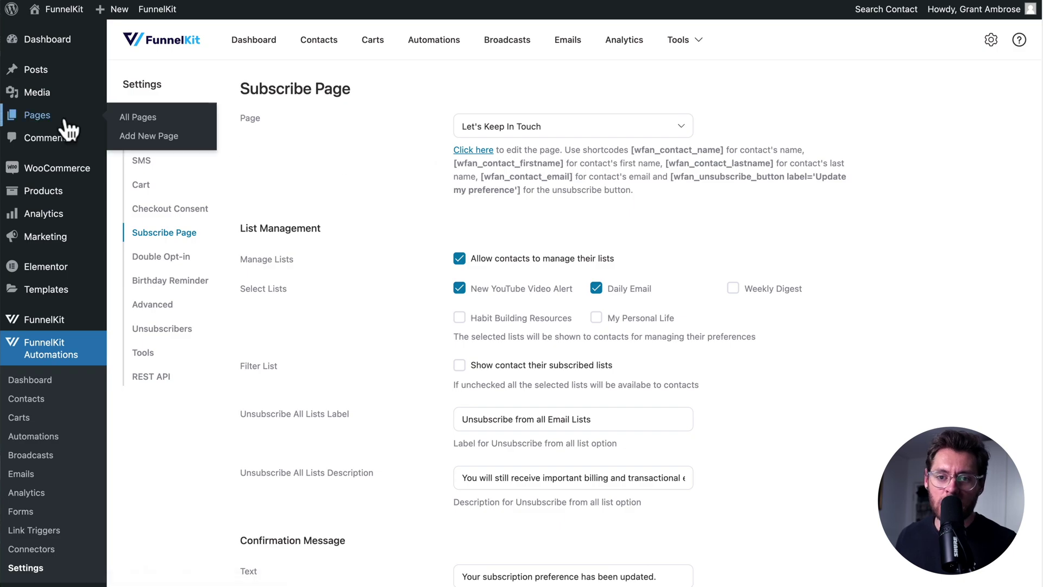
pyautogui.click(136, 125)
pyautogui.scroll(-1, 345, 116)
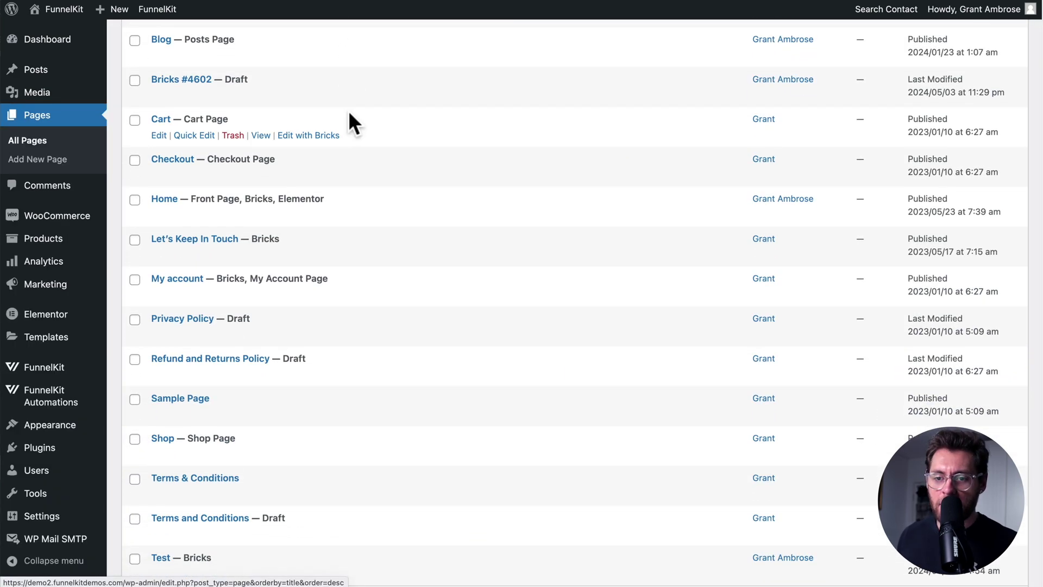
pyautogui.click(224, 240)
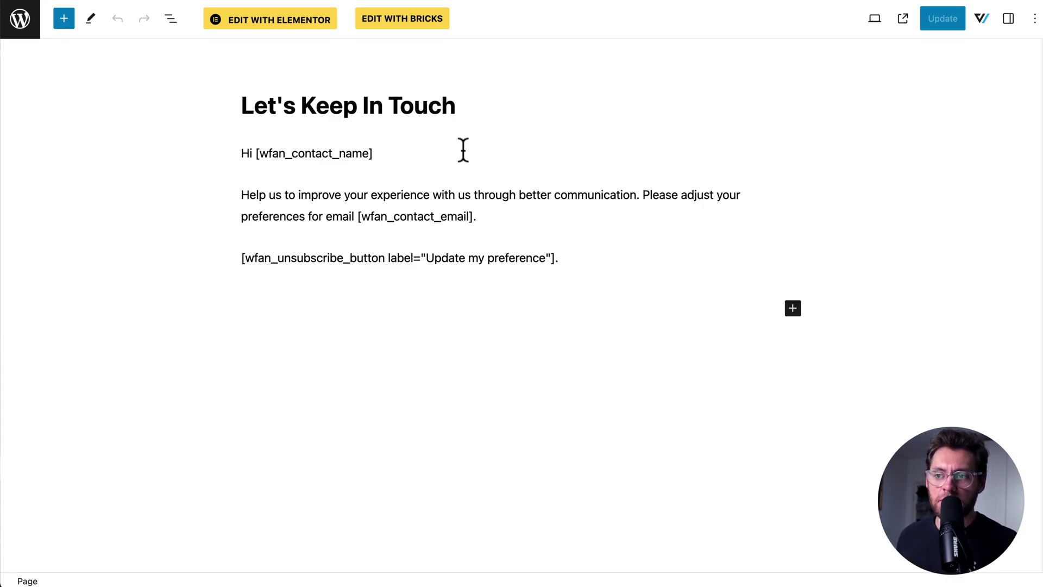
pyautogui.click(424, 32)
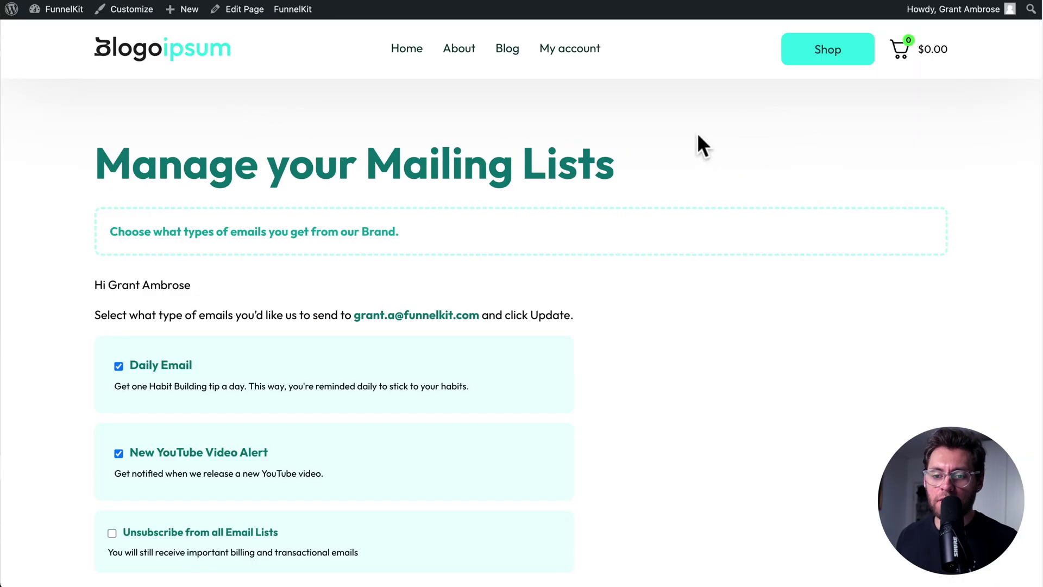
pyautogui.scroll(-1, 699, 137)
pyautogui.scroll(-3, 698, 137)
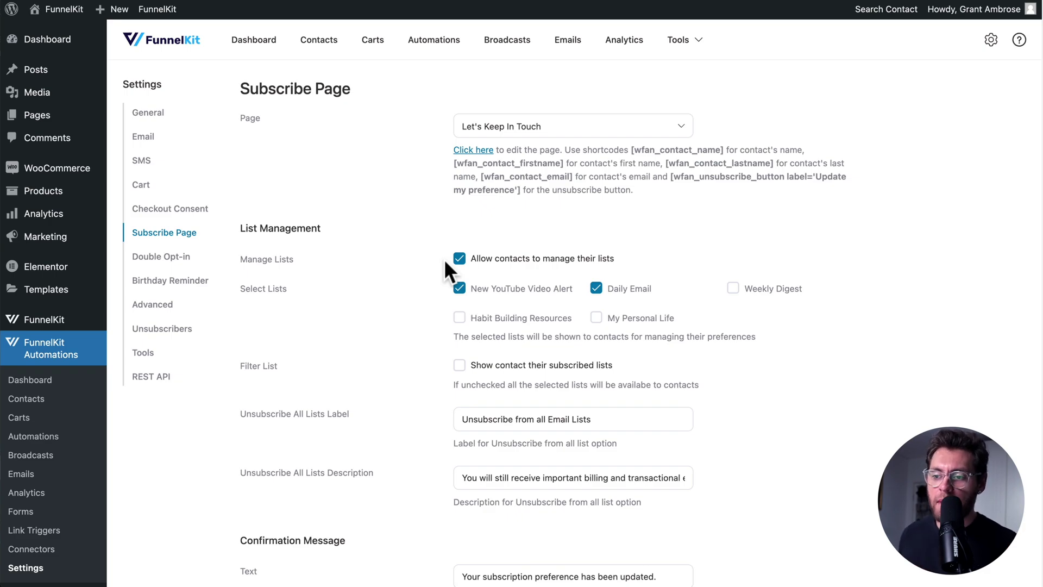
# Step: Save with 'Allow contacts to manage their lists' off, then re-enable it and review the list options
pyautogui.click(460, 258)
pyautogui.click(476, 509)
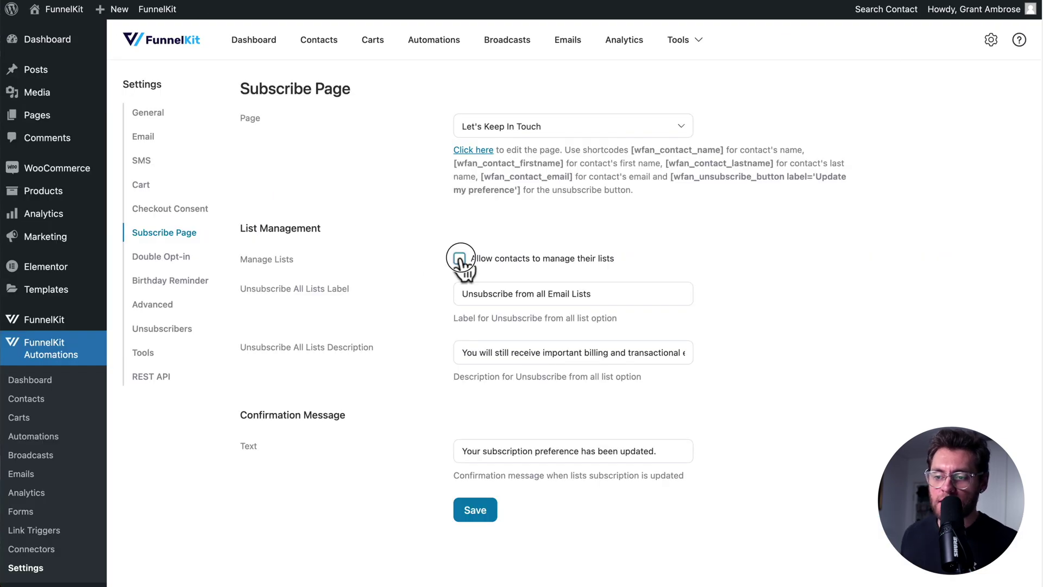
pyautogui.click(460, 259)
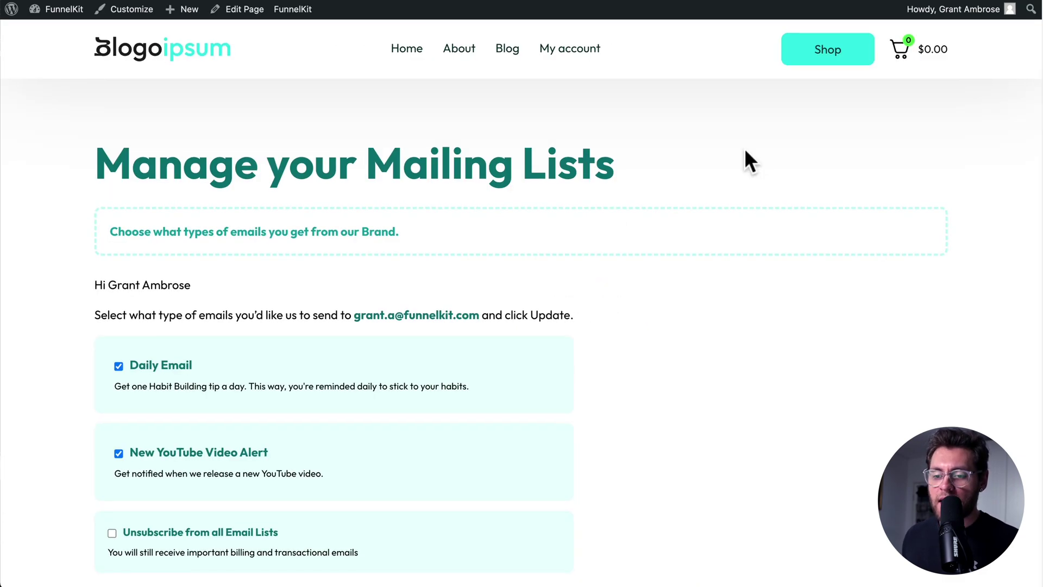
pyautogui.scroll(-3, 746, 153)
pyautogui.scroll(-1, 746, 152)
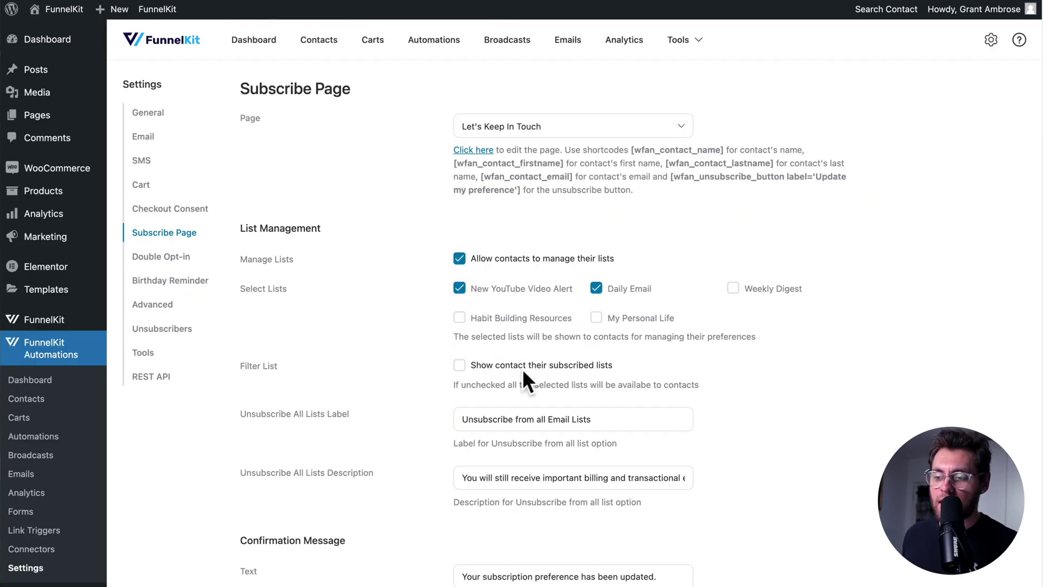
pyautogui.scroll(-4, 399, 359)
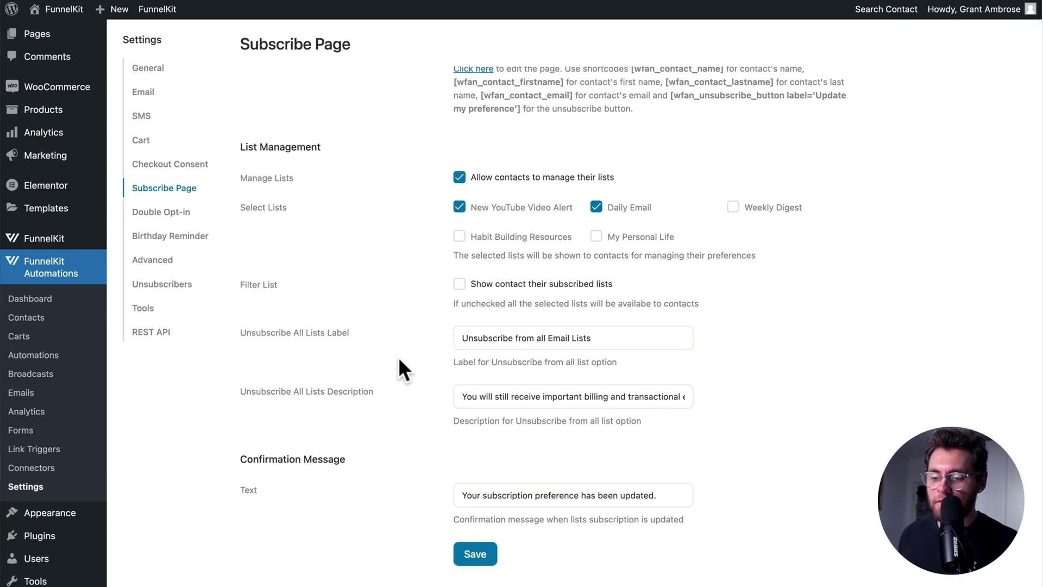